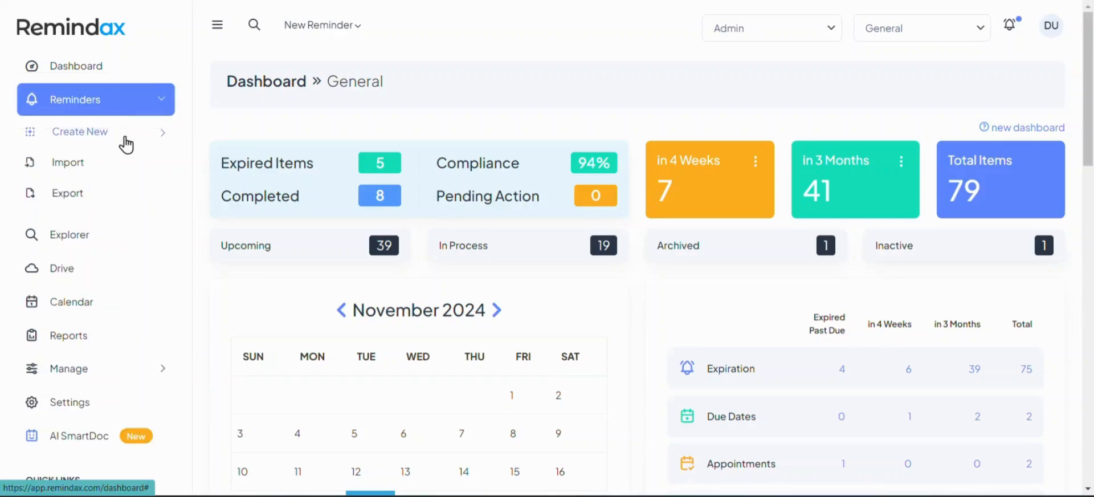
Step: Create a new expiration reminder and title the document "XYZ Certification"
left_click(127, 145)
scroll(129, 145, "down", 3)
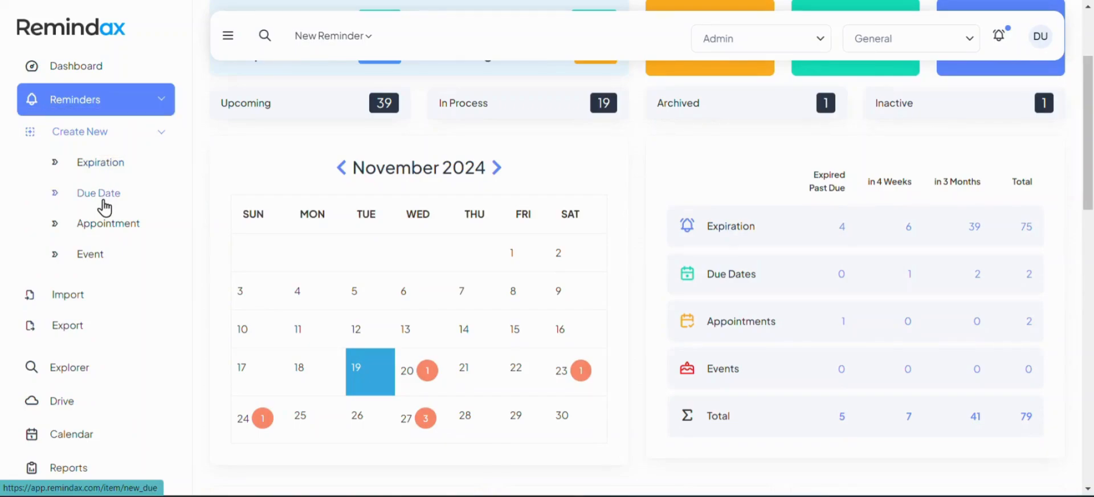
left_click(100, 169)
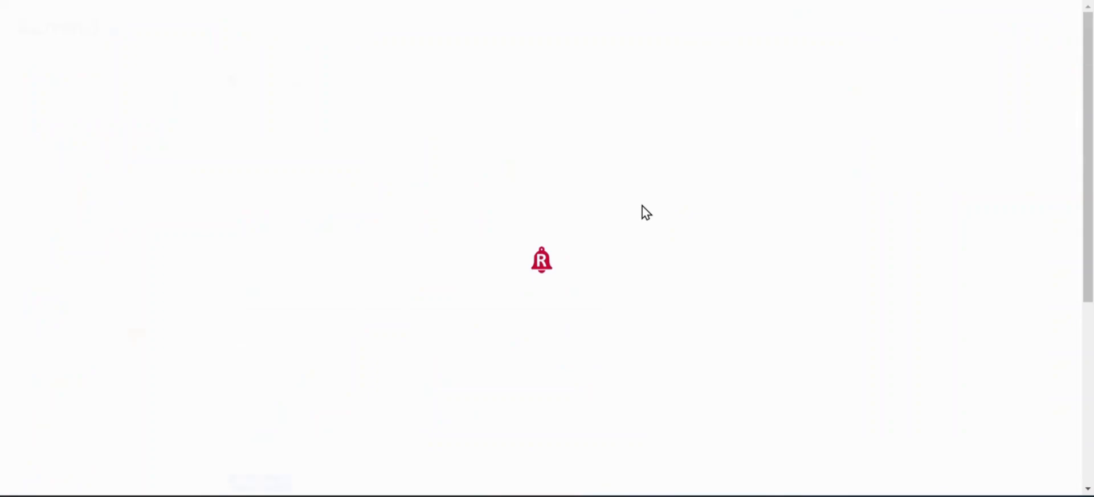
left_click(437, 216)
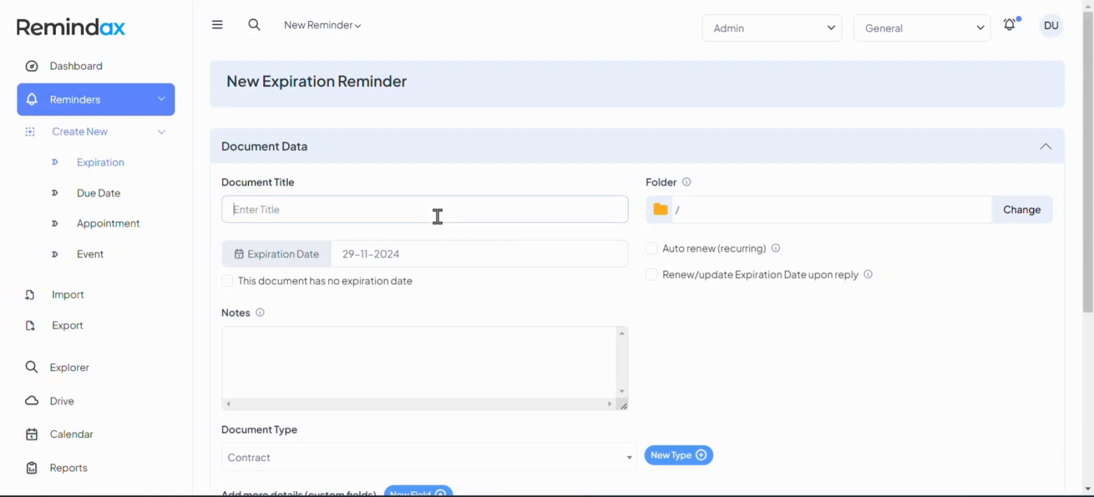
type("XYZ Certification")
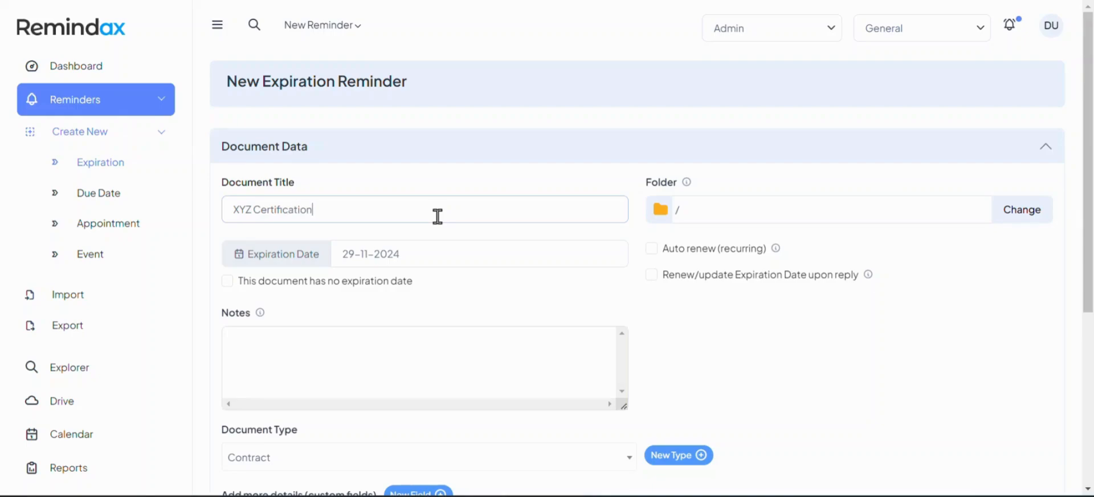
Step: Assign the reminder to the Certifications folder
left_click(1013, 220)
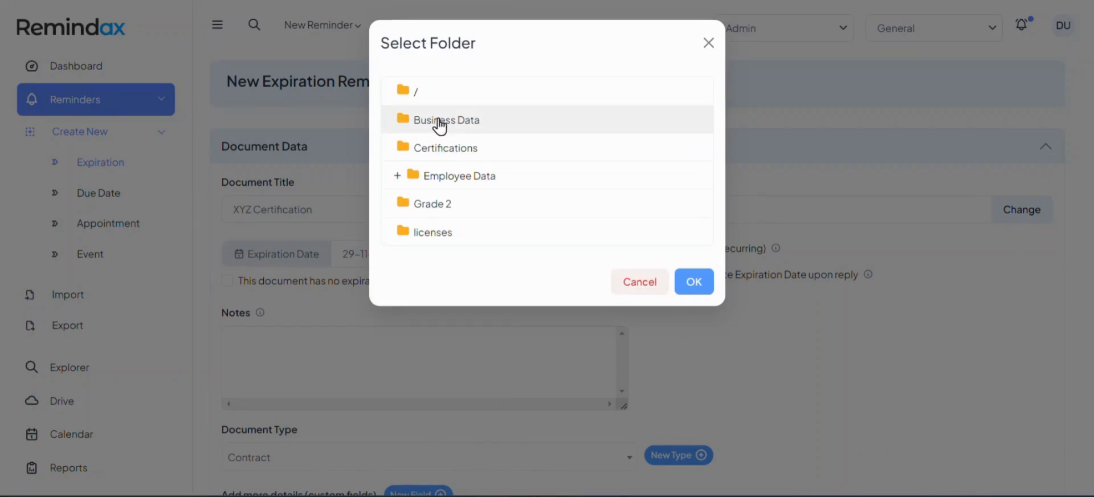
left_click(434, 162)
left_click(703, 288)
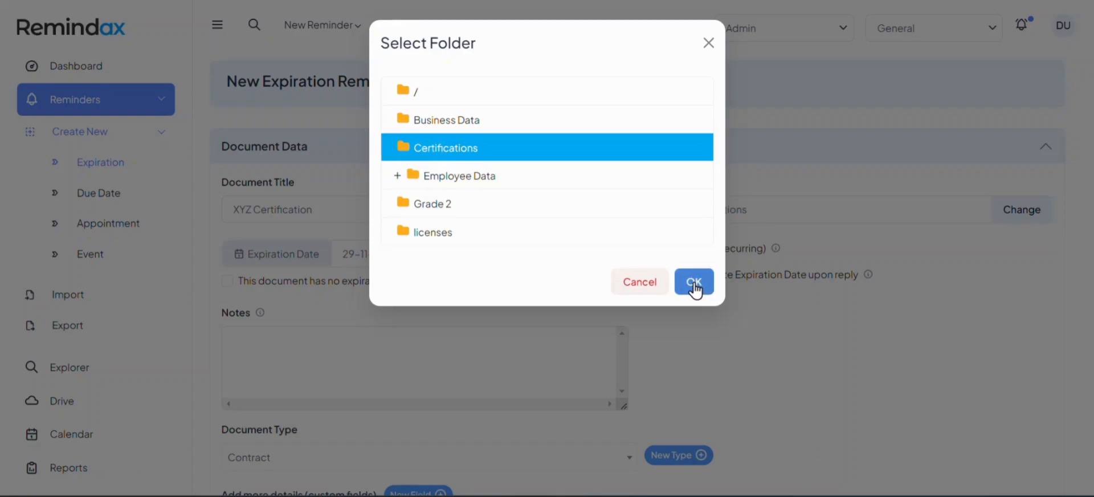
left_click(695, 285)
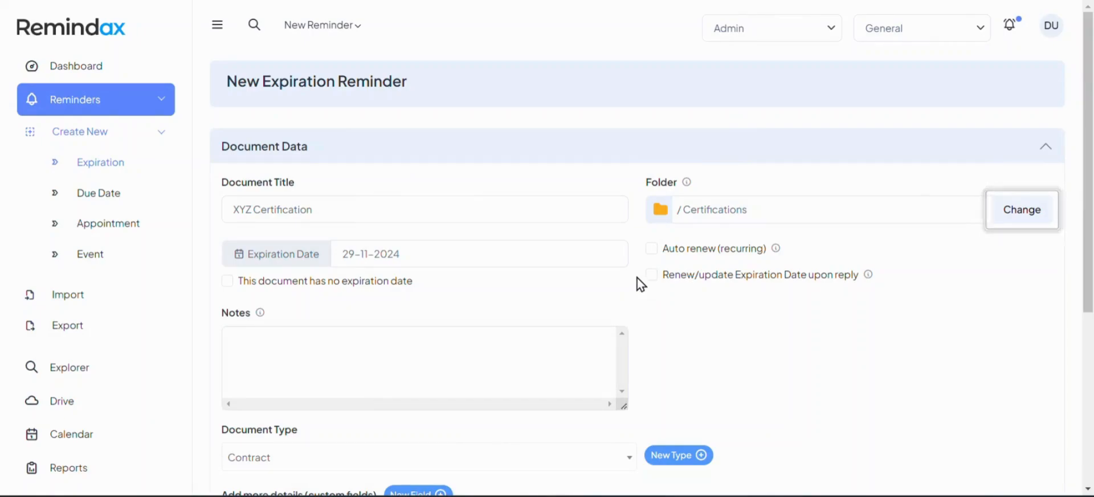
Step: Set the document's expiration date to 25-04-2025
left_click(419, 255)
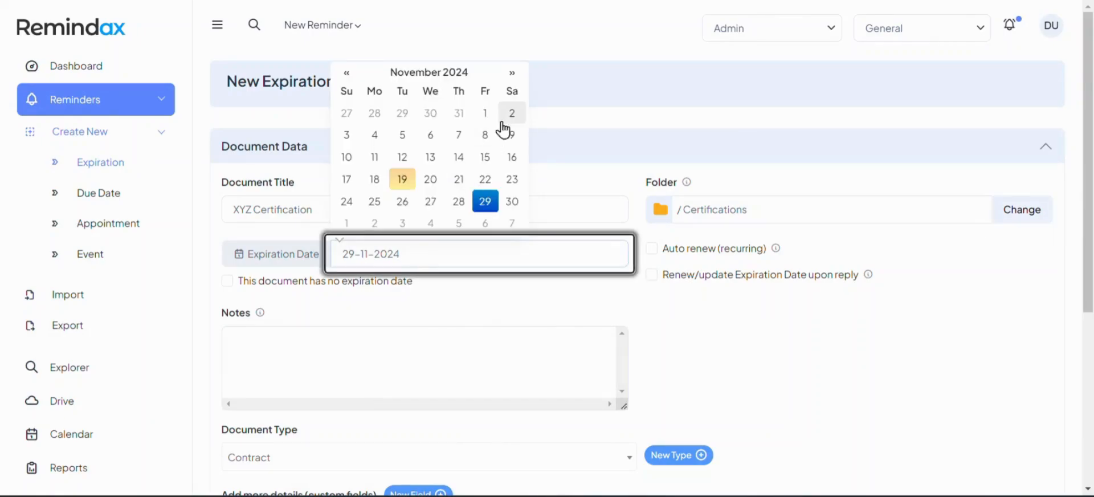
left_click(512, 74)
left_click(512, 74)
left_click(512, 74)
left_click(512, 74)
left_click(512, 74)
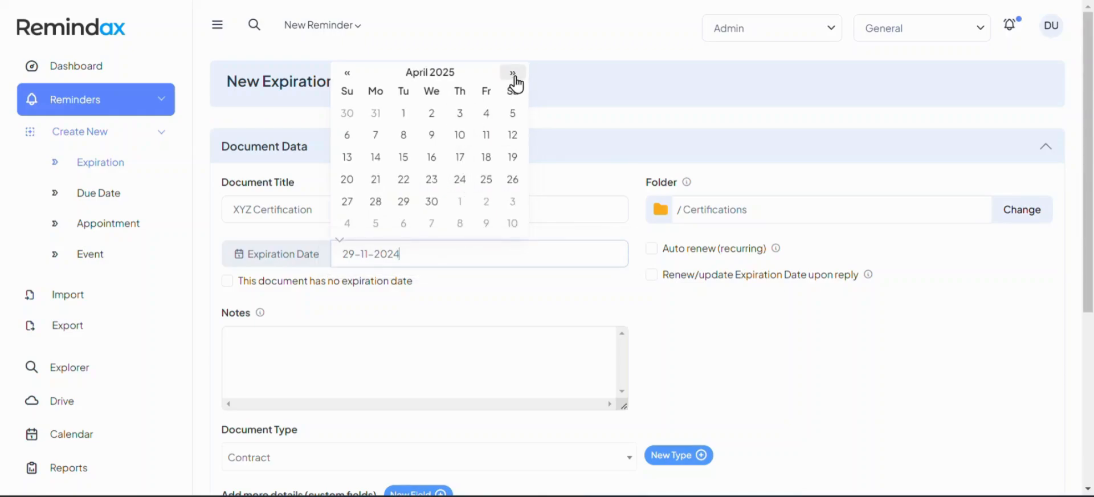
left_click(486, 180)
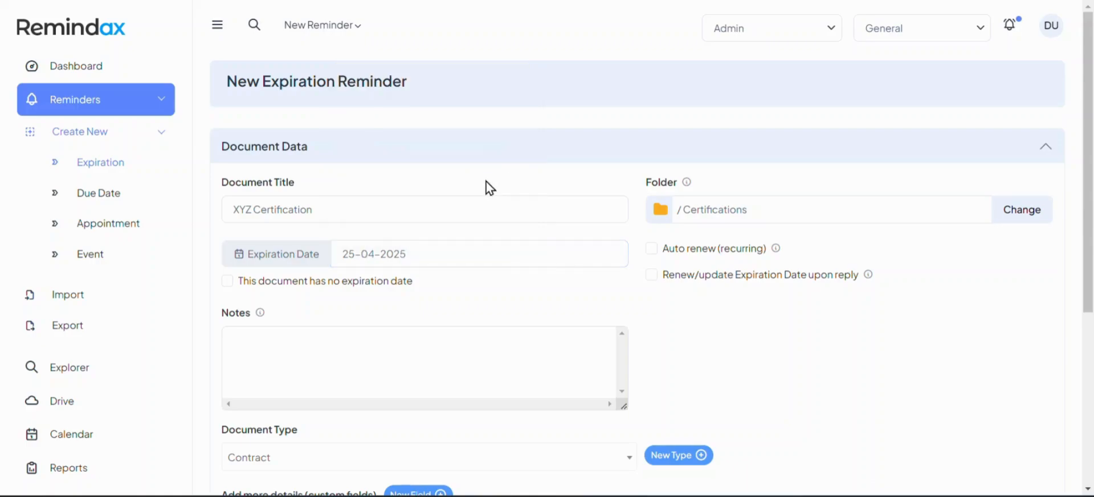
Step: Turn on yearly auto renewal for the document and set it to end after 3 renewals
left_click(651, 249)
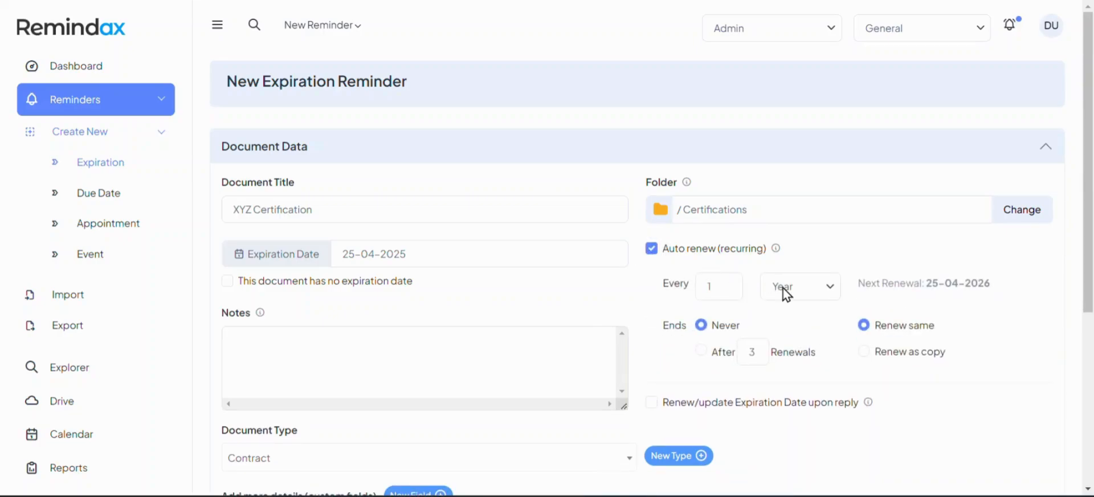
left_click(794, 292)
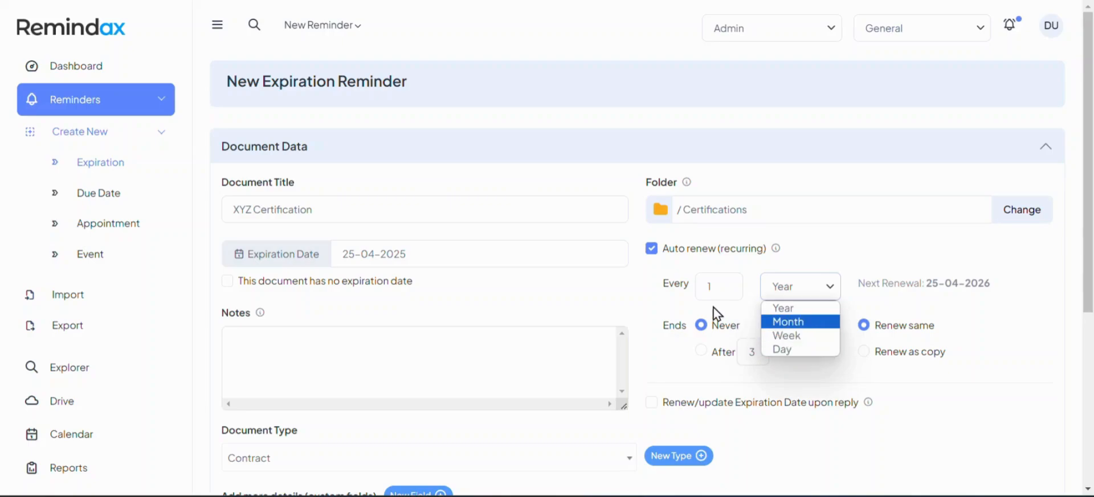
left_click(642, 303)
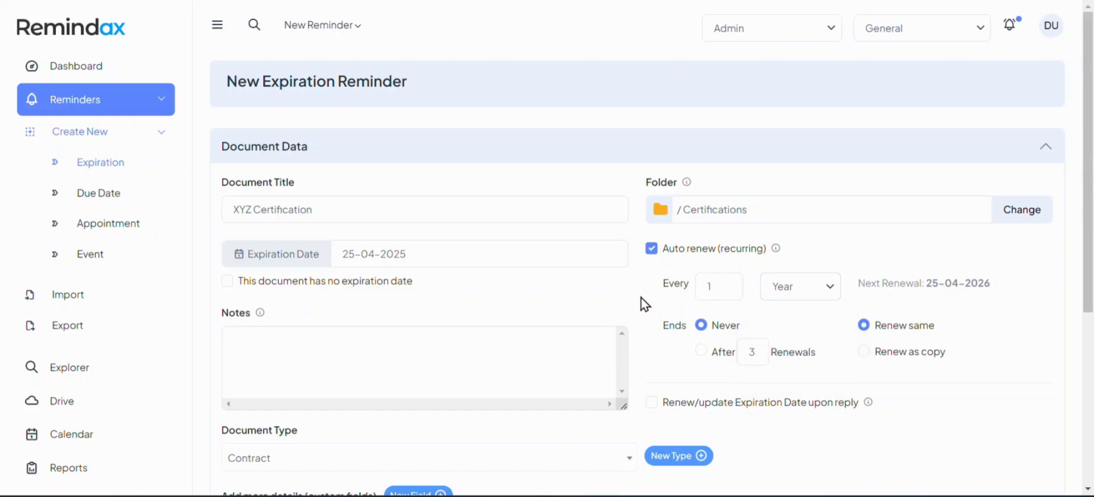
scroll(655, 288, "down", 4)
scroll(678, 185, "up", 1)
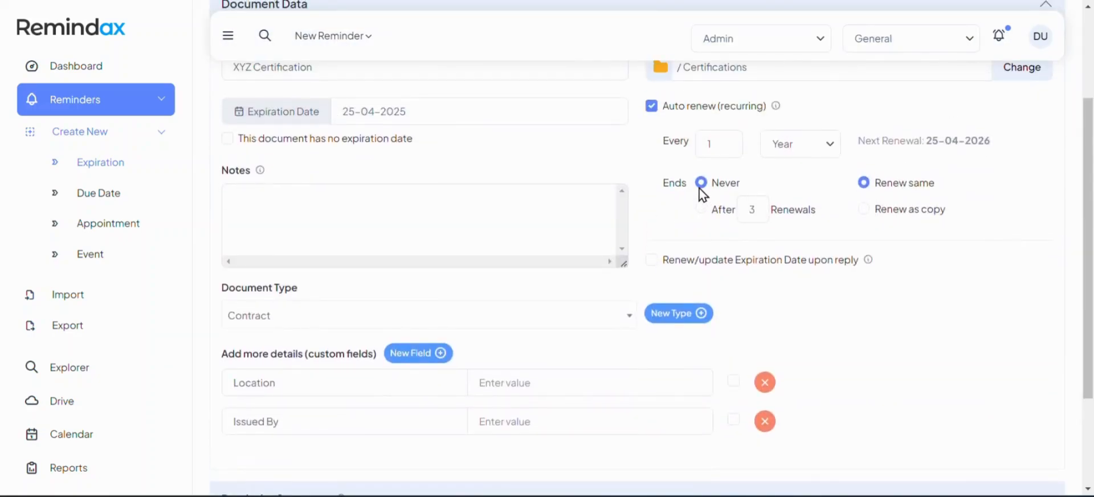
left_click(701, 208)
left_click_drag(758, 213, 738, 211)
mouse_move(875, 190)
left_mouse_down()
mouse_move(940, 190)
mouse_move(880, 198)
left_mouse_up()
Step: Enable renewing the expiration date upon reply, triggered by the reply status Completed
scroll(886, 223, "down", 1)
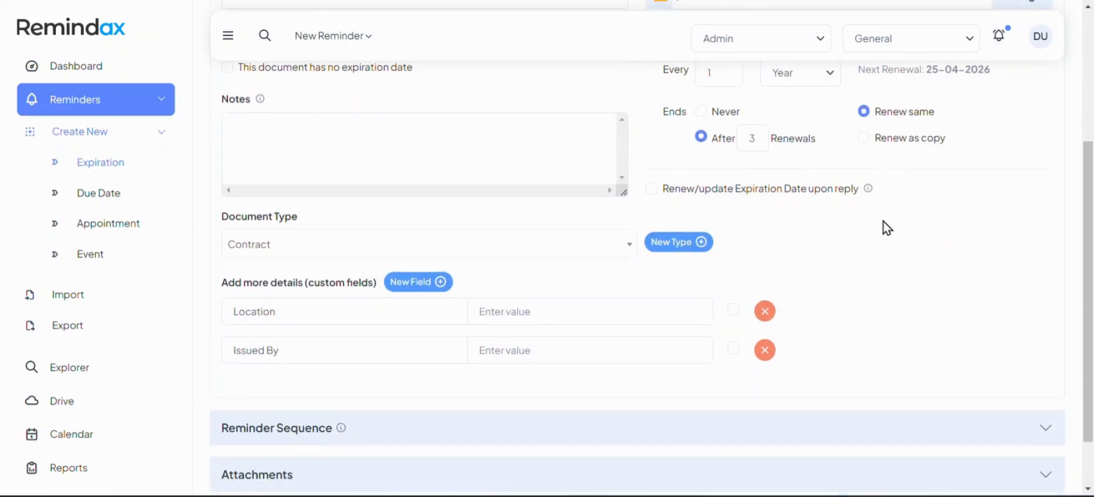
left_click(653, 190)
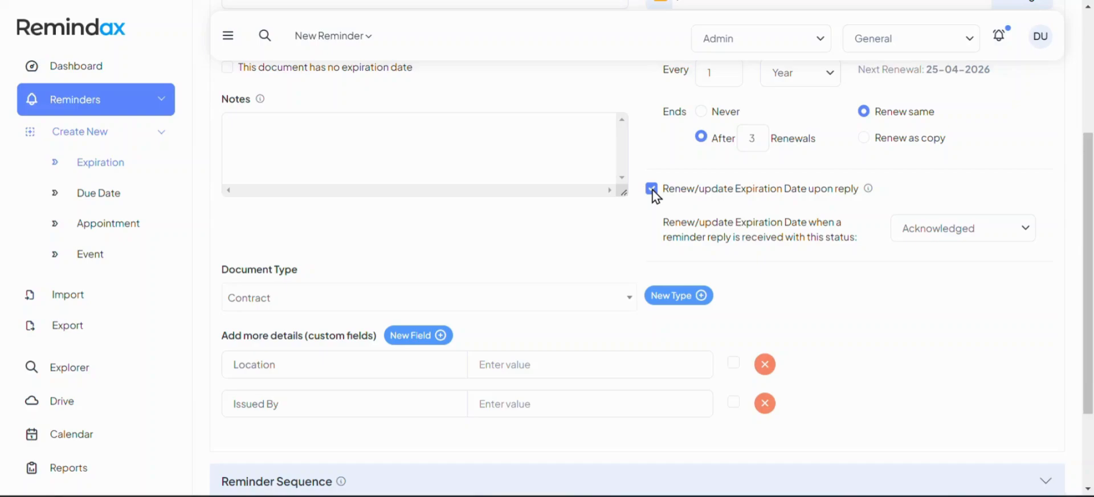
left_click(926, 229)
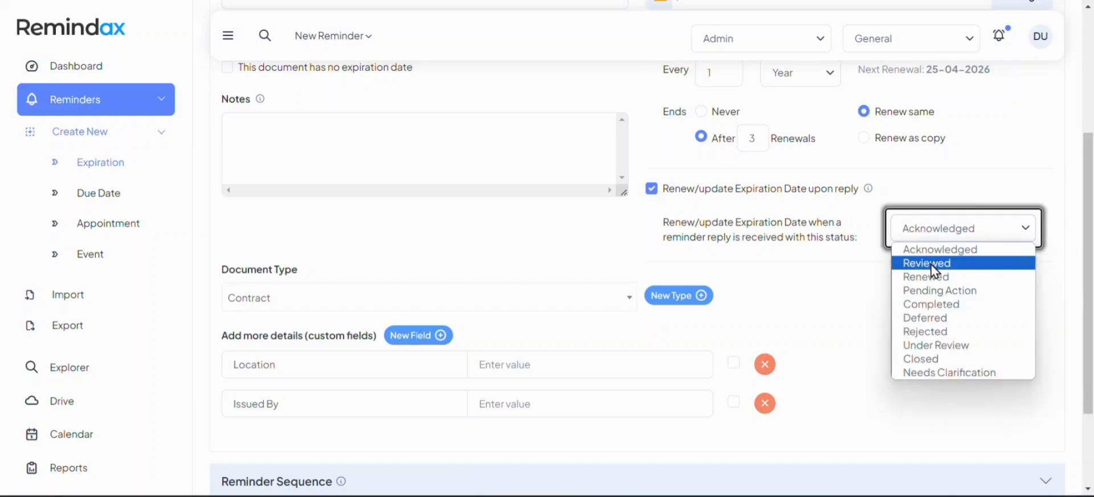
left_click(943, 310)
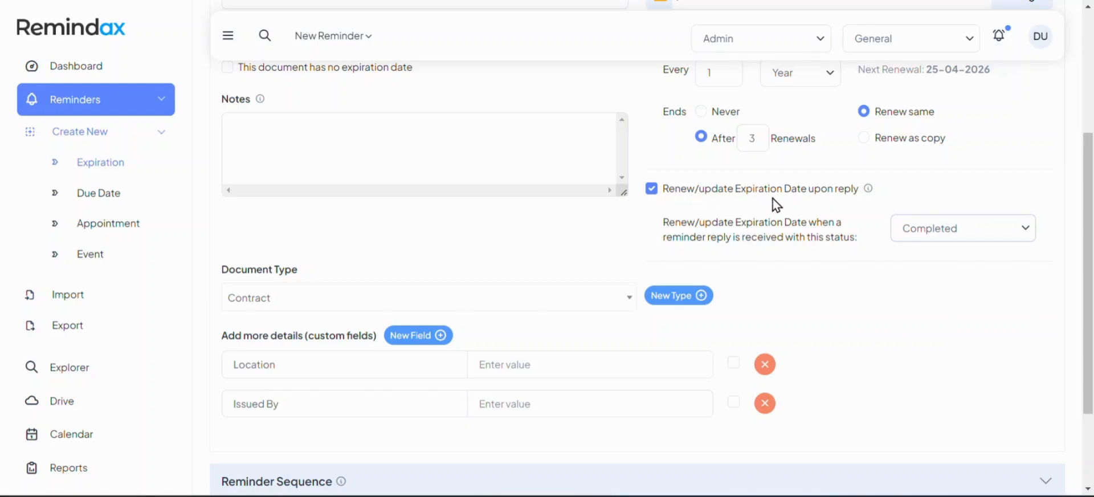
Step: Change the document type to Credit Card
scroll(775, 206, "down", 3)
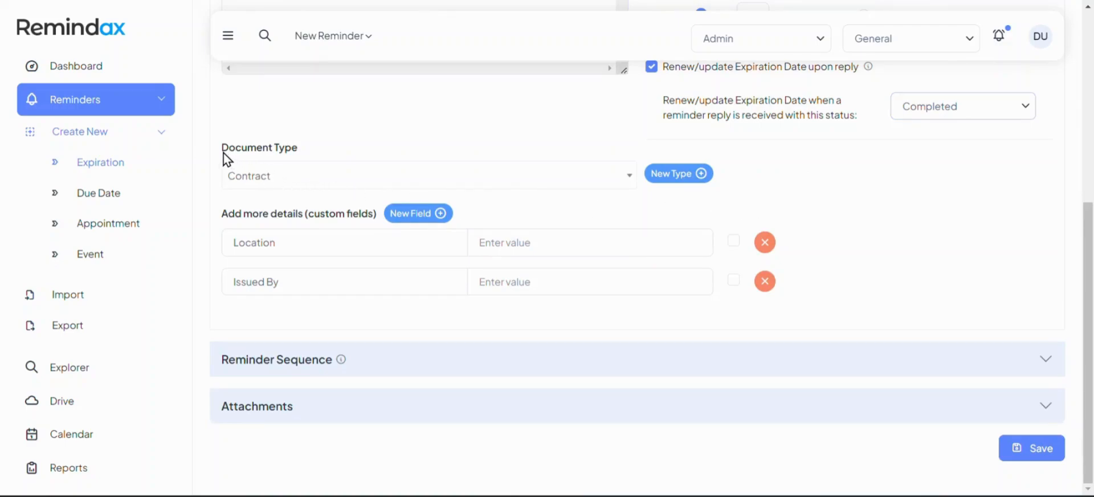
left_click(372, 186)
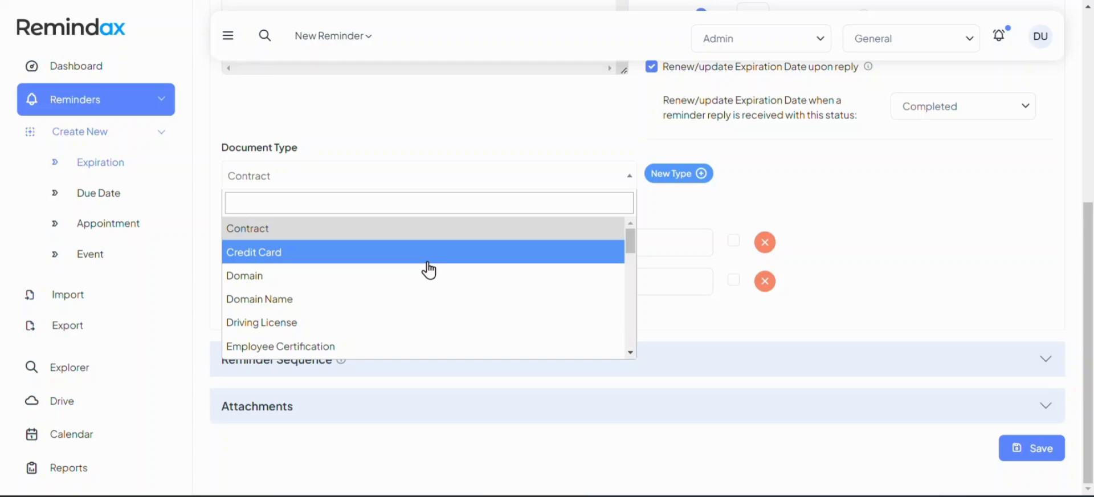
left_click(430, 271)
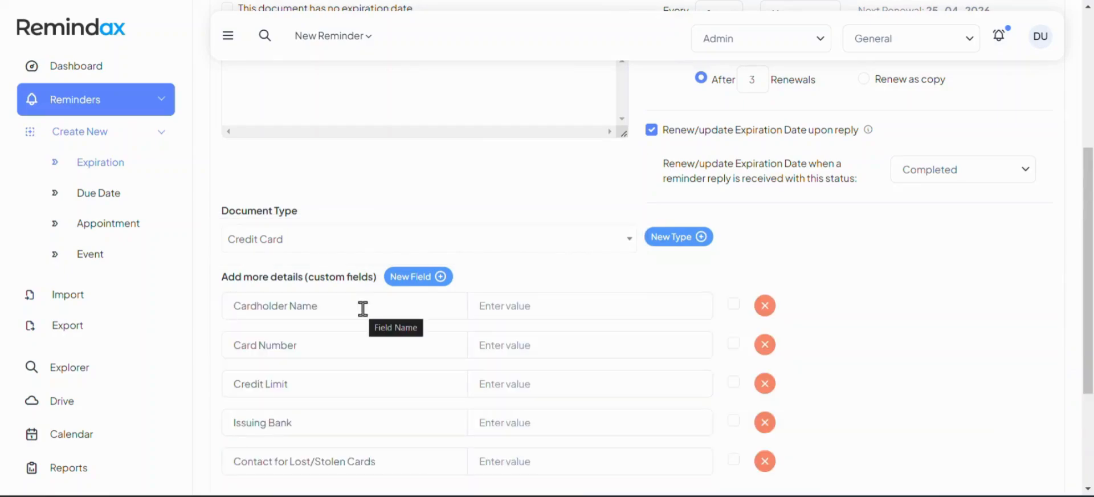
Step: Look through the list of available document types without changing the current choice
scroll(363, 309, "down", 2)
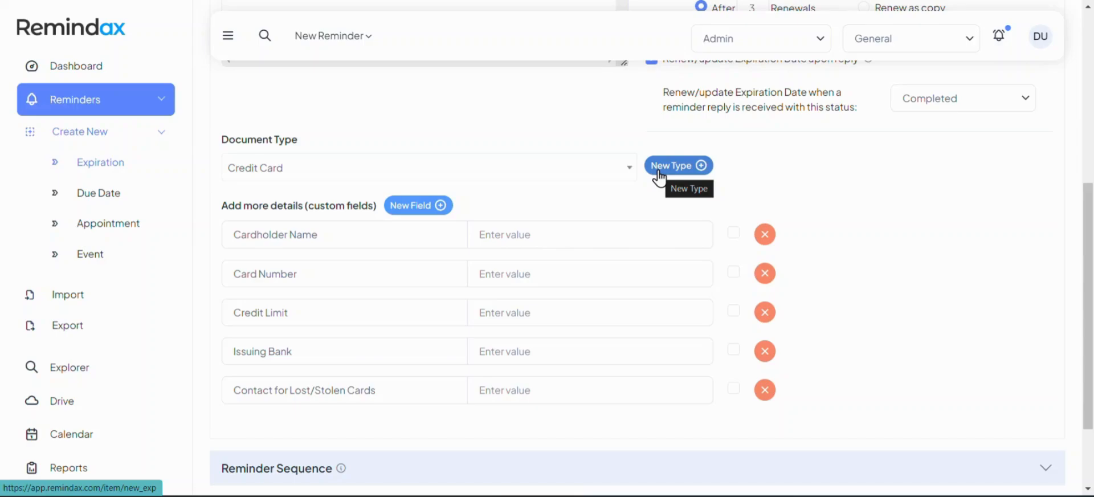
left_click(623, 171)
scroll(563, 269, "down", 2)
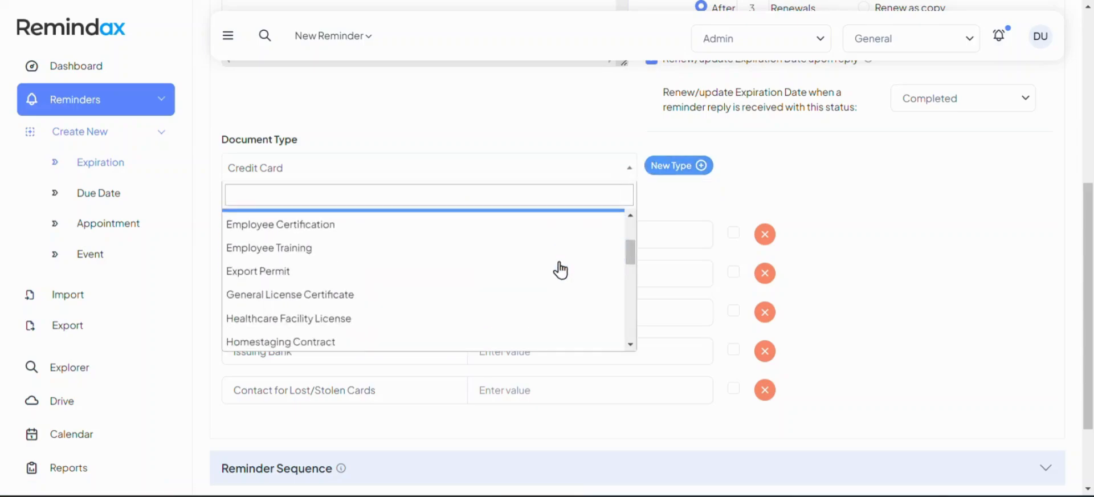
scroll(561, 269, "down", 4)
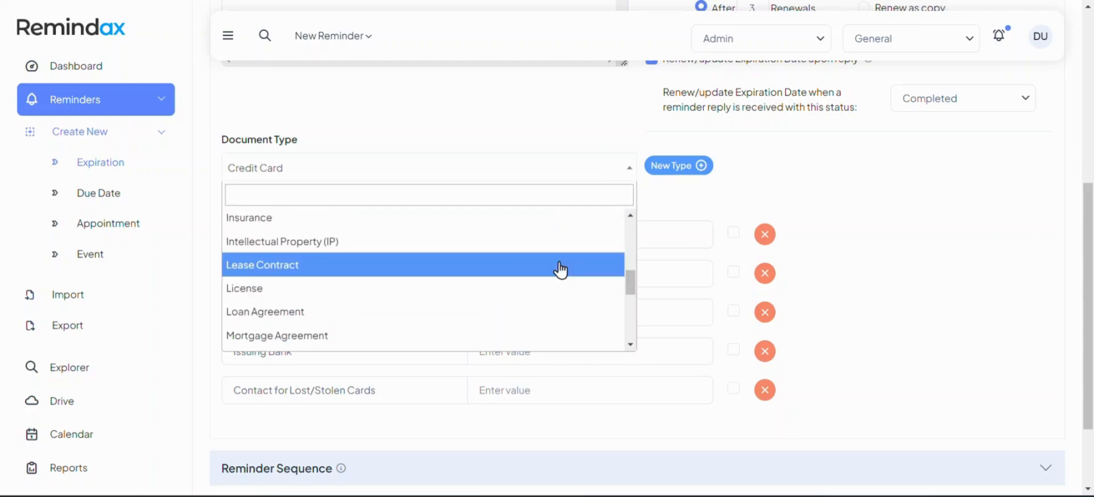
scroll(560, 269, "down", 1)
scroll(507, 304, "down", 2)
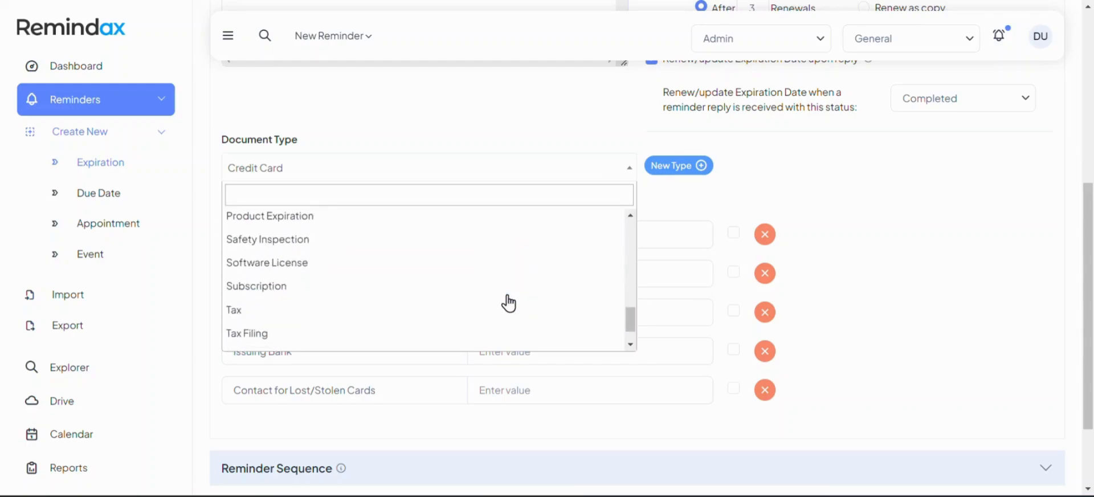
scroll(508, 303, "down", 1)
scroll(494, 299, "up", 4)
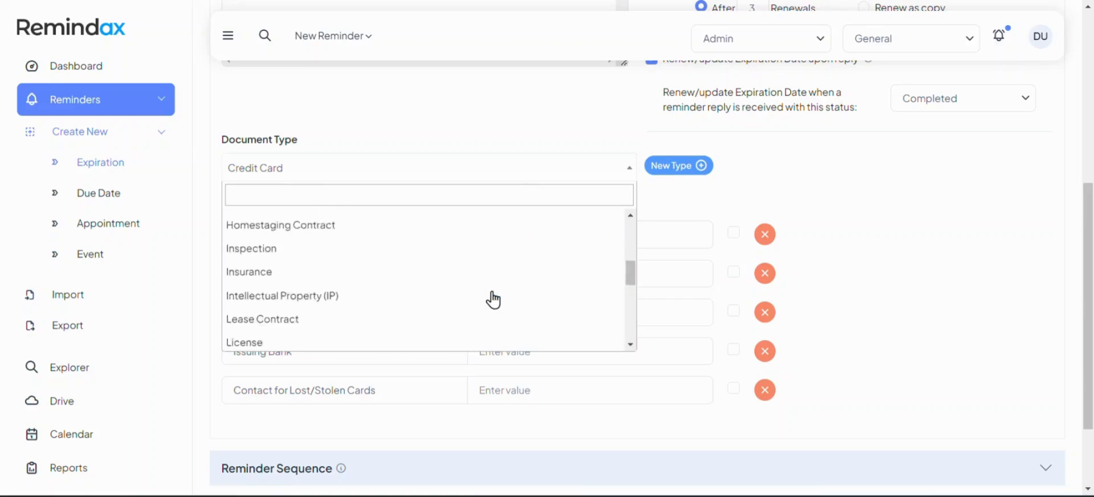
scroll(494, 297, "up", 3)
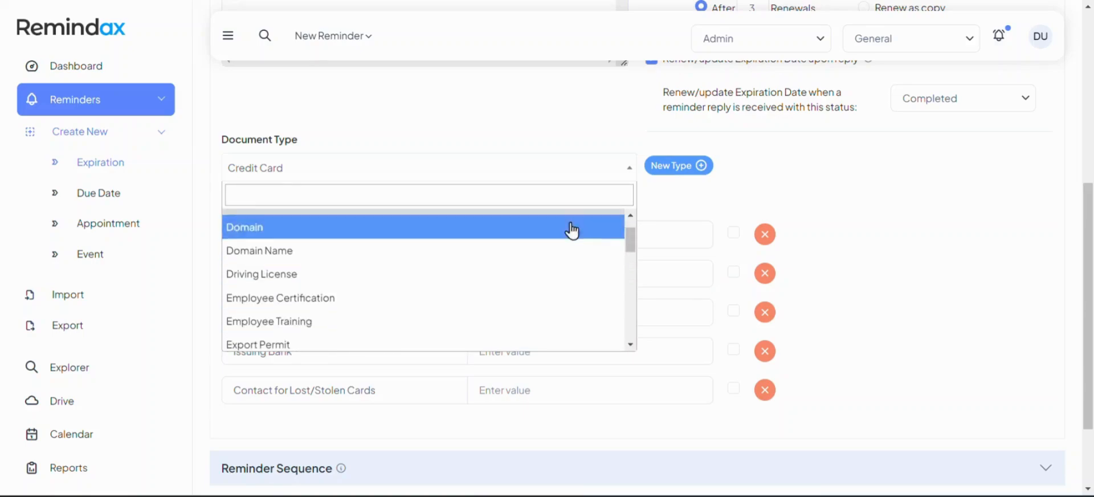
scroll(529, 268, "up", 1)
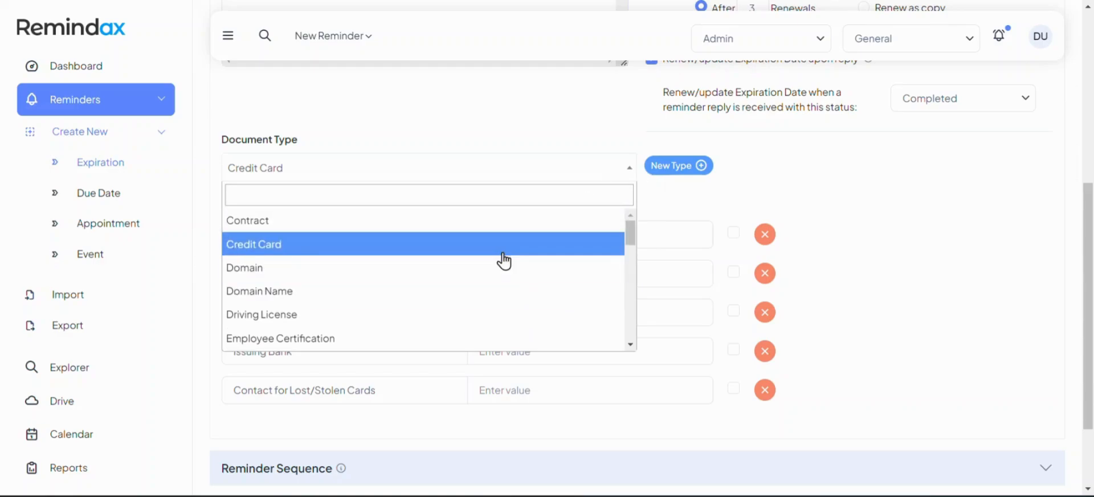
left_click(731, 160)
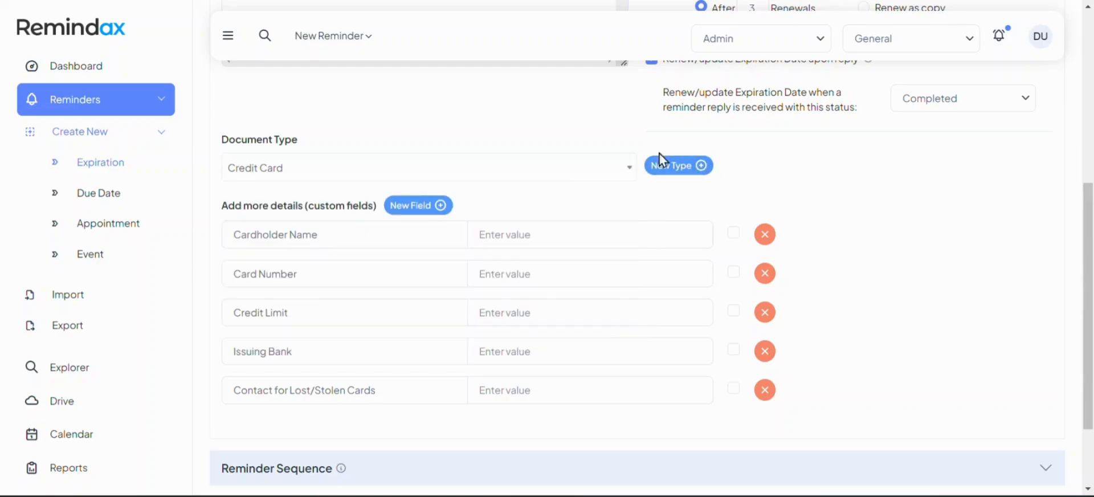
left_click(672, 167)
left_click(477, 98)
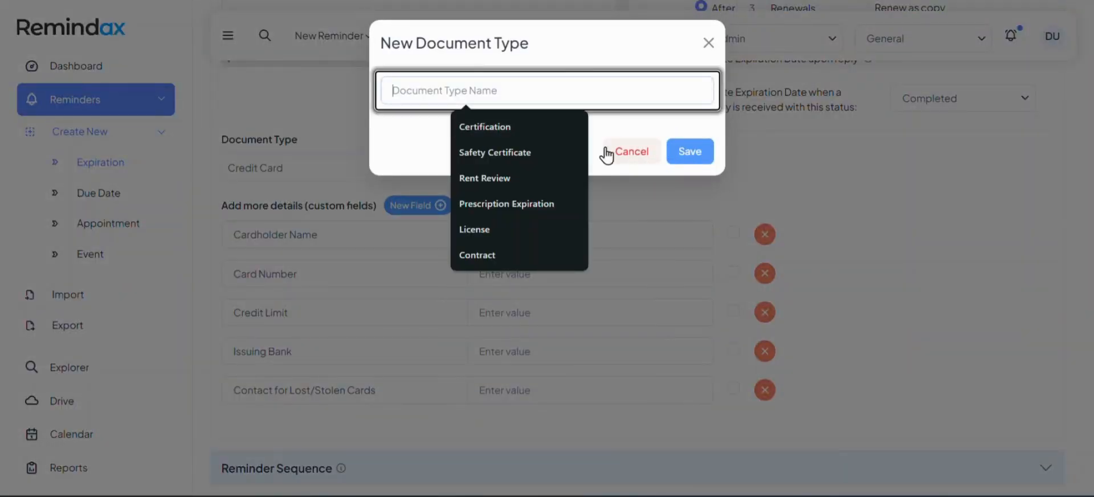
left_click(611, 152)
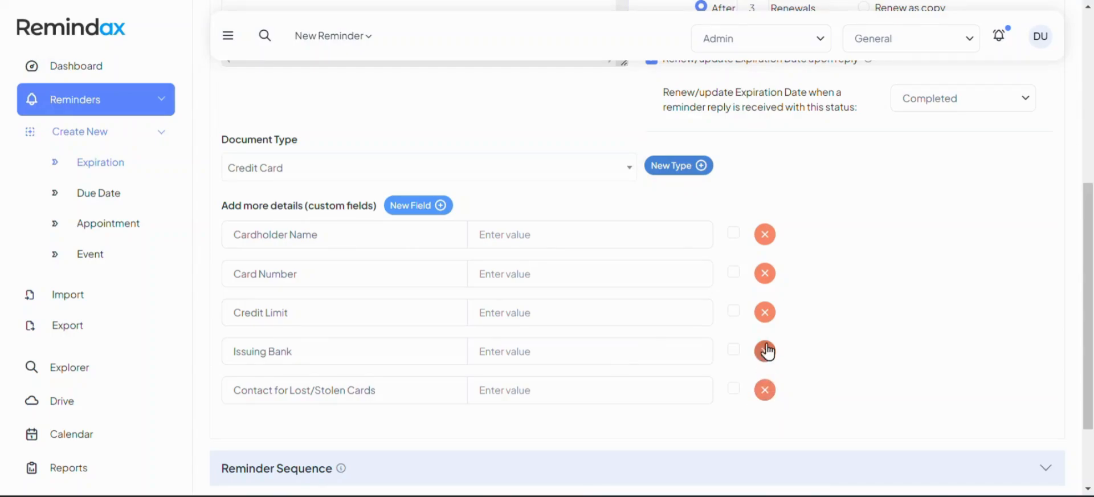
left_click(431, 209)
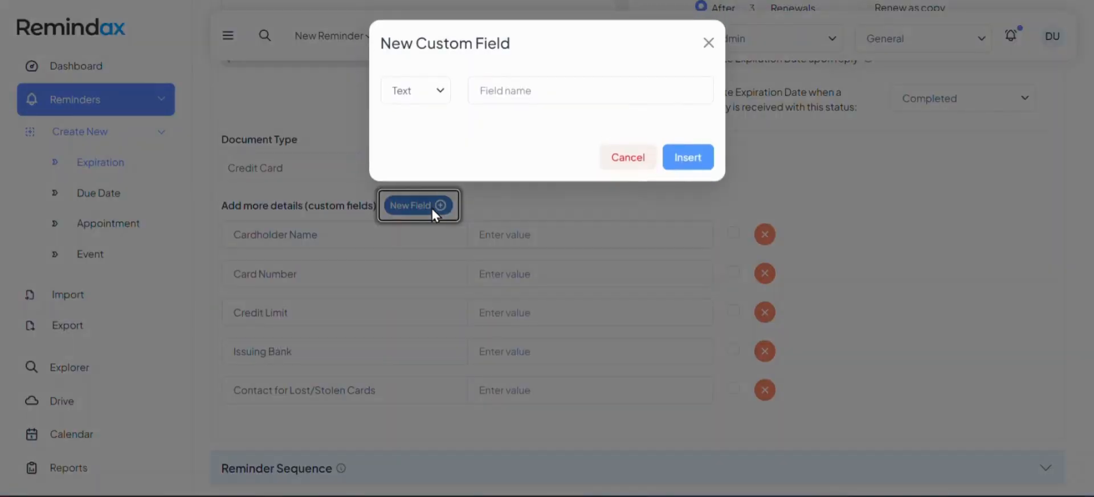
left_click(435, 99)
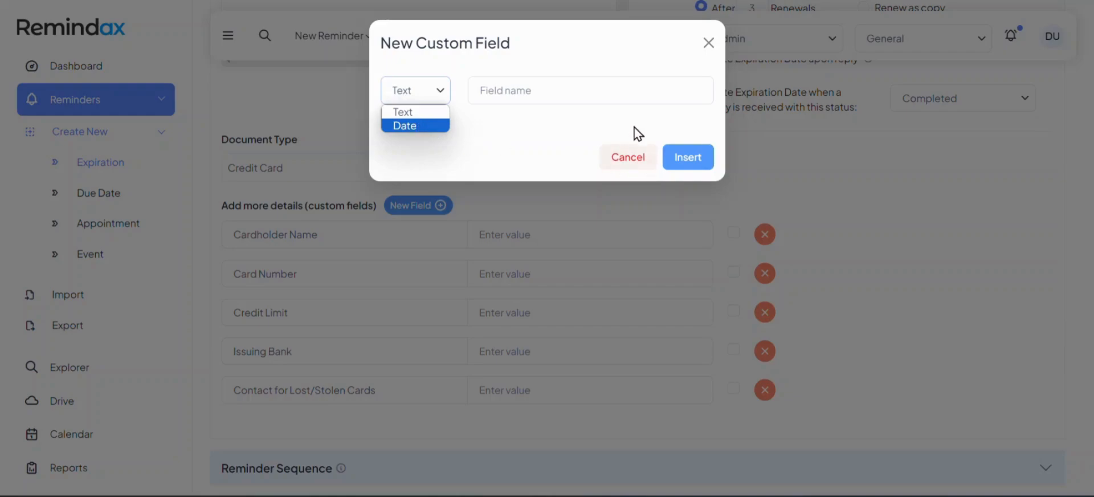
left_click(628, 157)
Step: Expand the Reminder Sequence section and bring the first sequence's duration settings into view
scroll(619, 319, "down", 2)
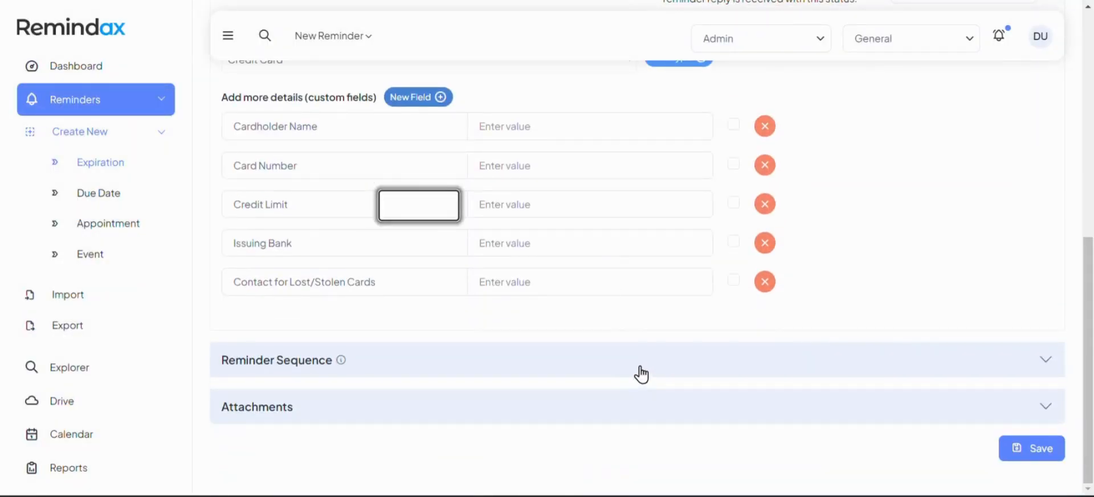
left_click(642, 372)
scroll(525, 325, "down", 5)
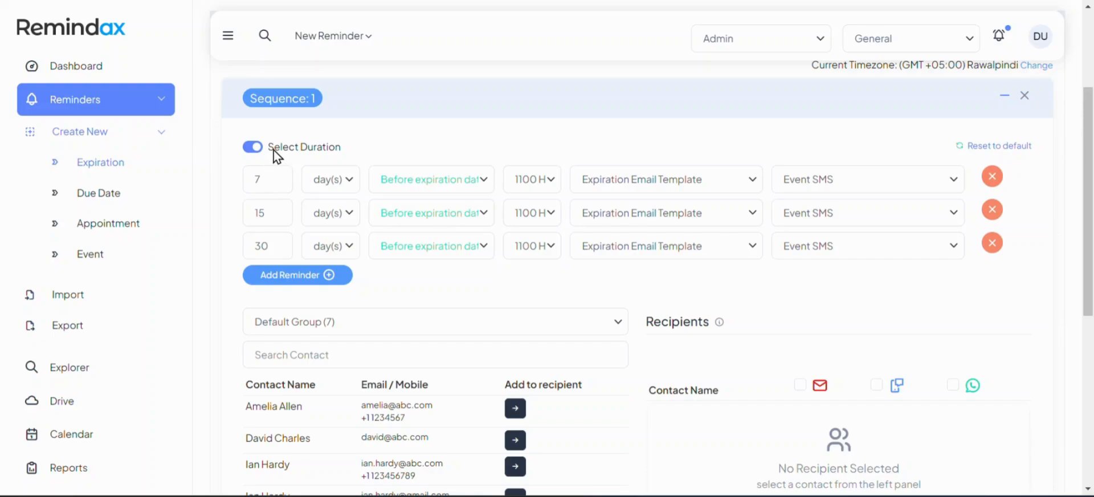
Step: Set the three reminder durations in Sequence 1 to 3, 7 and 10 days before the expiration date
left_click_drag(274, 181, 225, 177)
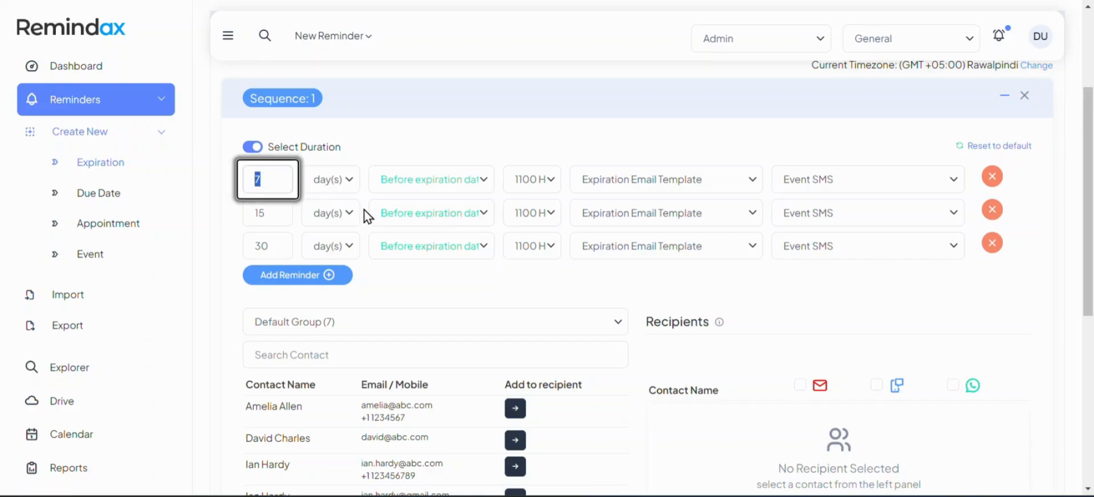
left_click(345, 181)
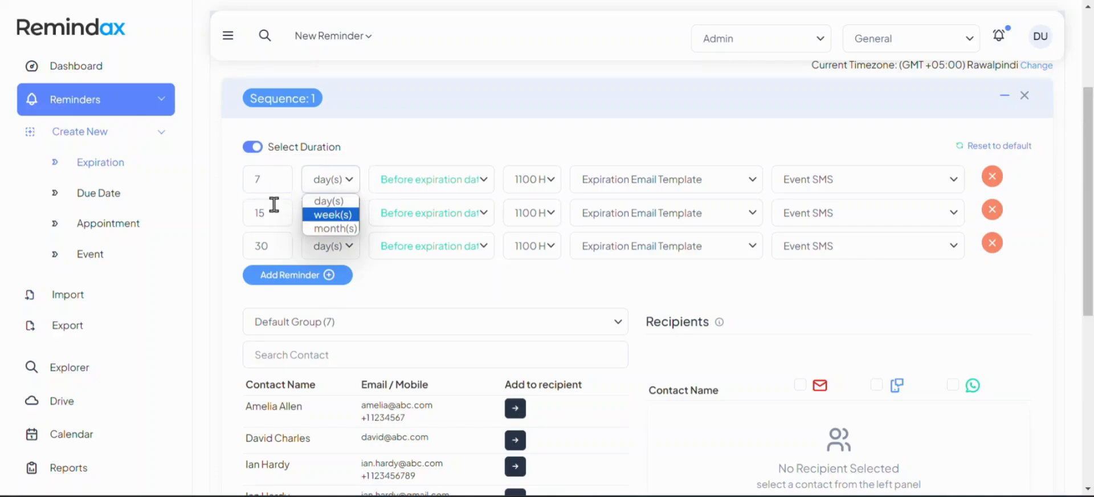
left_click(285, 171)
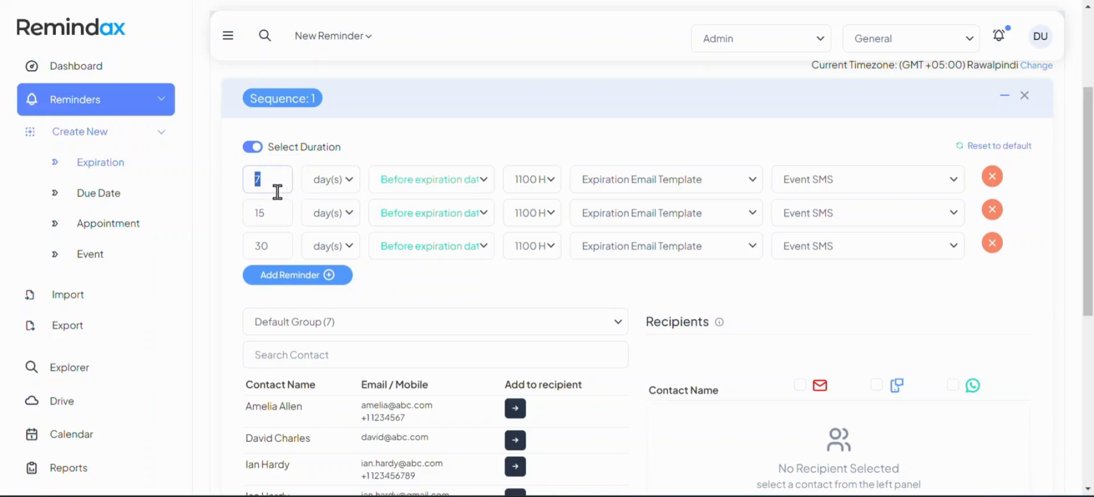
type("3")
key("Tab")
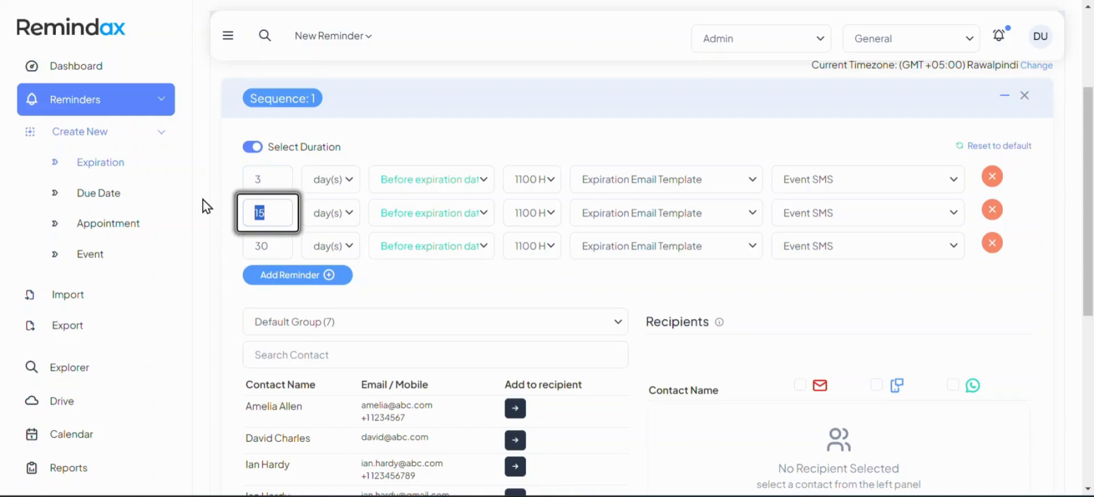
left_click(252, 246)
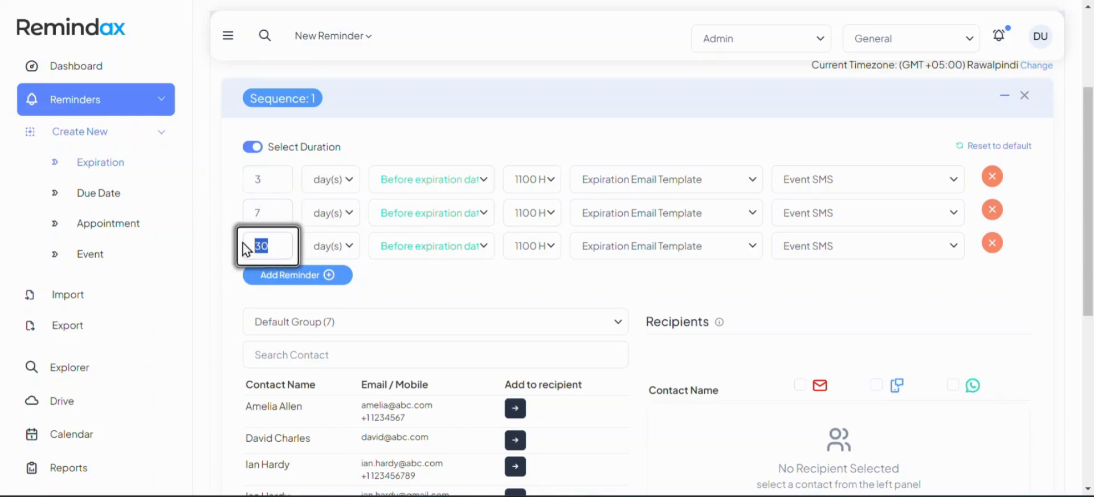
type("10")
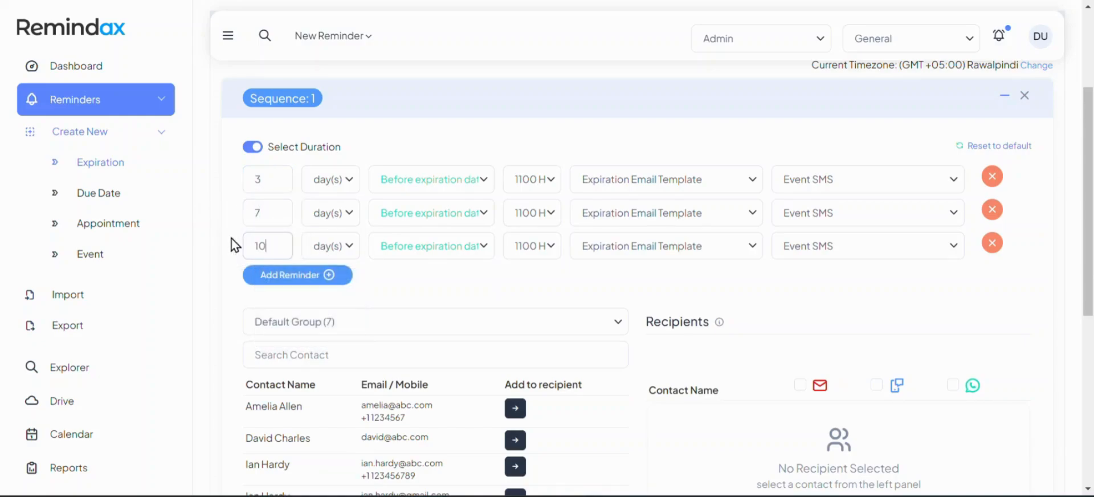
Step: Add three extra reminders to Sequence 1 and remove them again
left_click(265, 274)
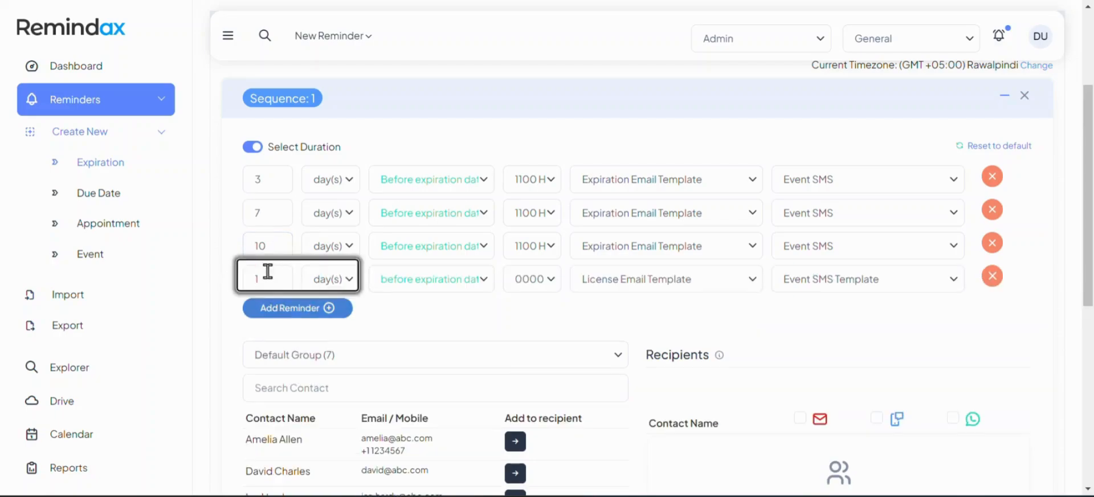
left_click(302, 311)
left_click(317, 351)
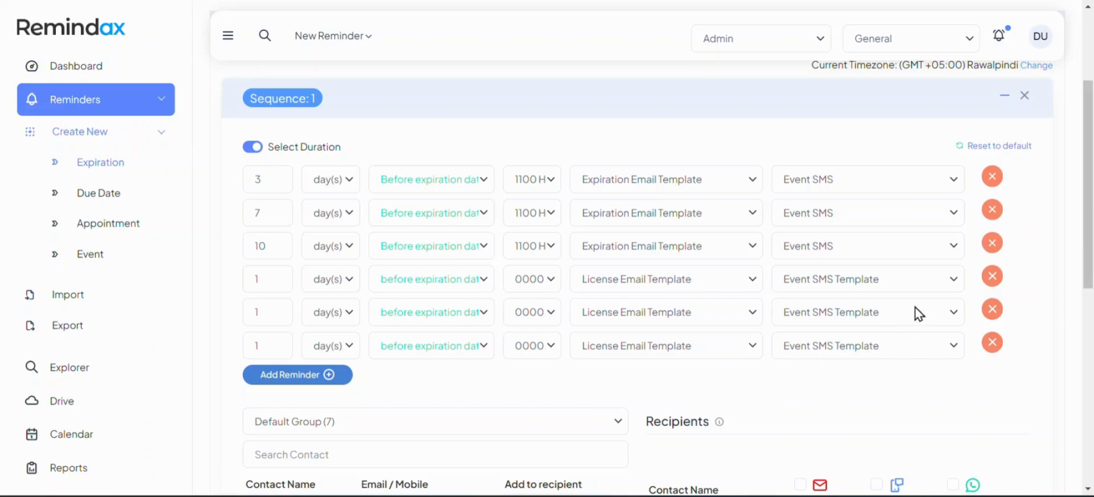
left_click(992, 277)
left_click(992, 278)
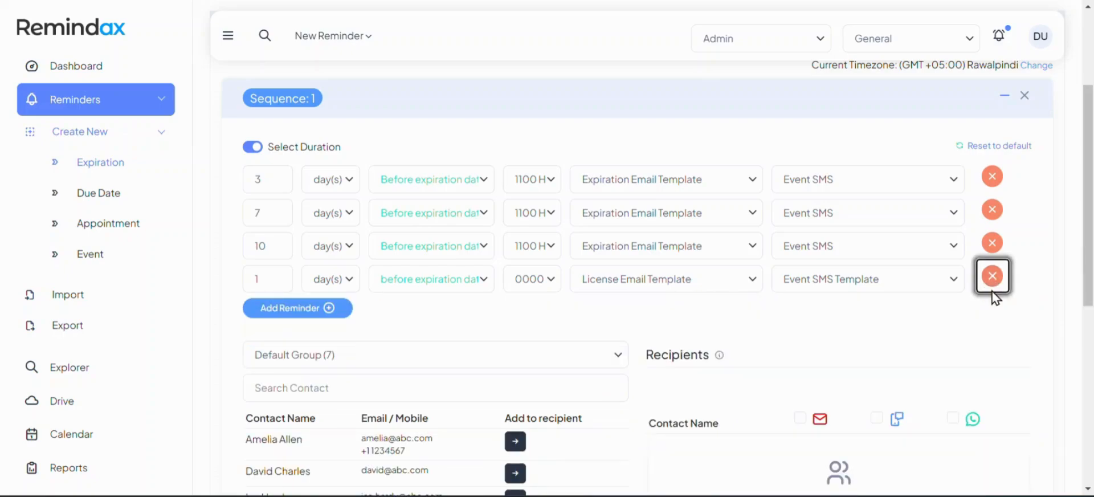
left_click(992, 277)
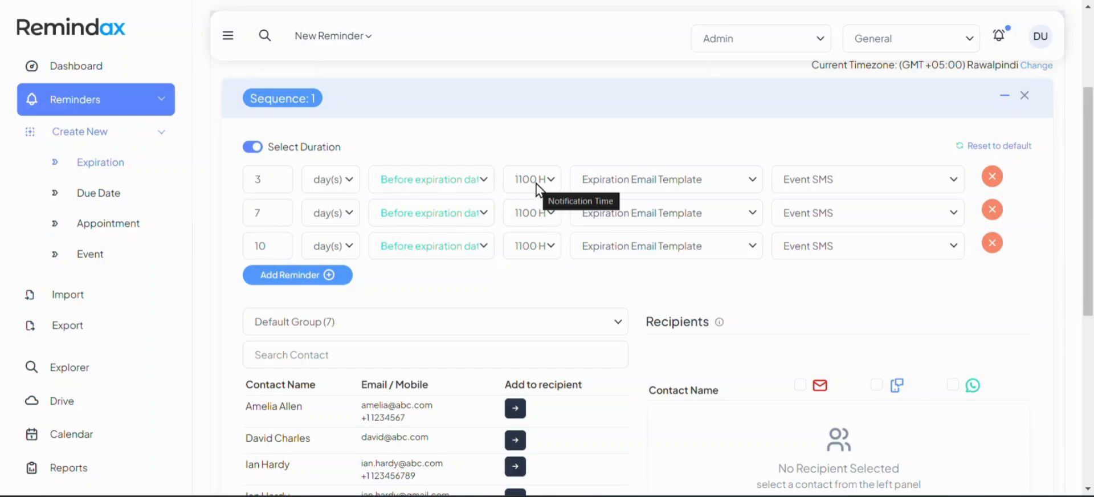
Step: Review the before/after expiration date choices and notification times of Sequence 1's first reminder, keeping 1100 HRS
left_click(433, 185)
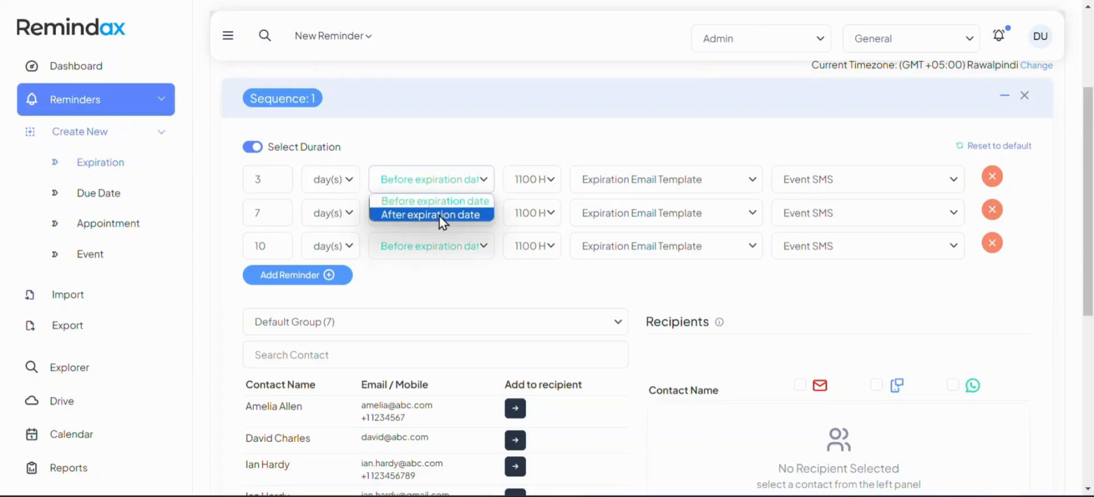
left_click(447, 147)
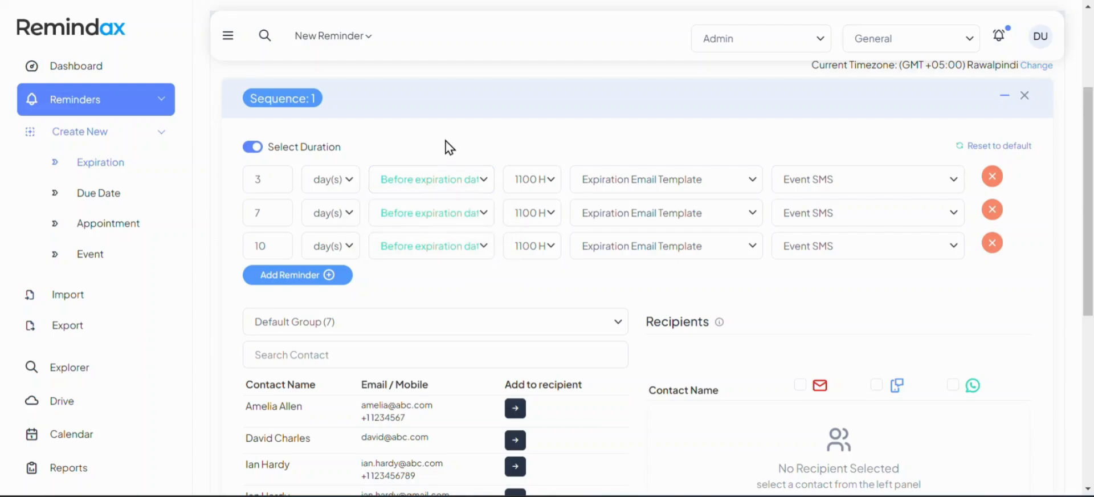
left_click(442, 181)
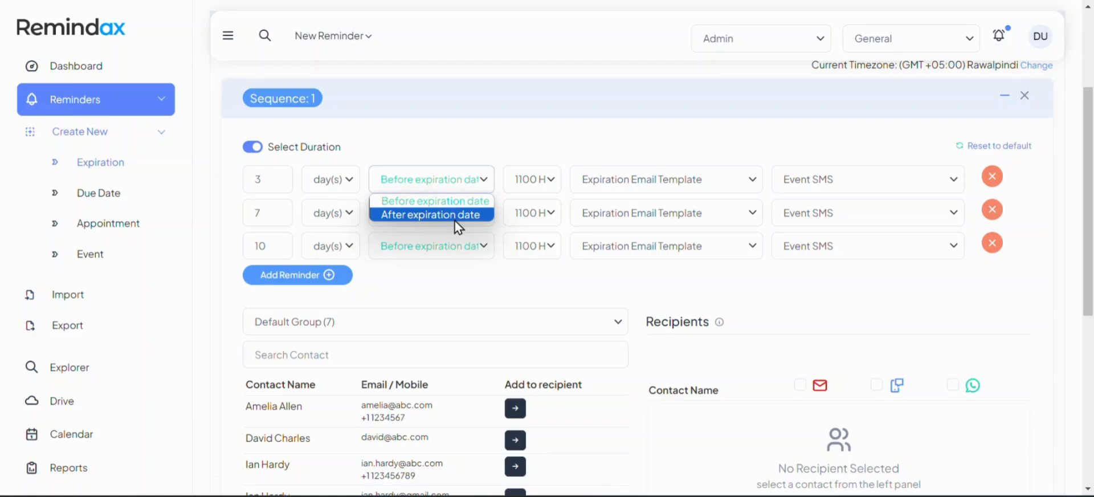
left_click(535, 180)
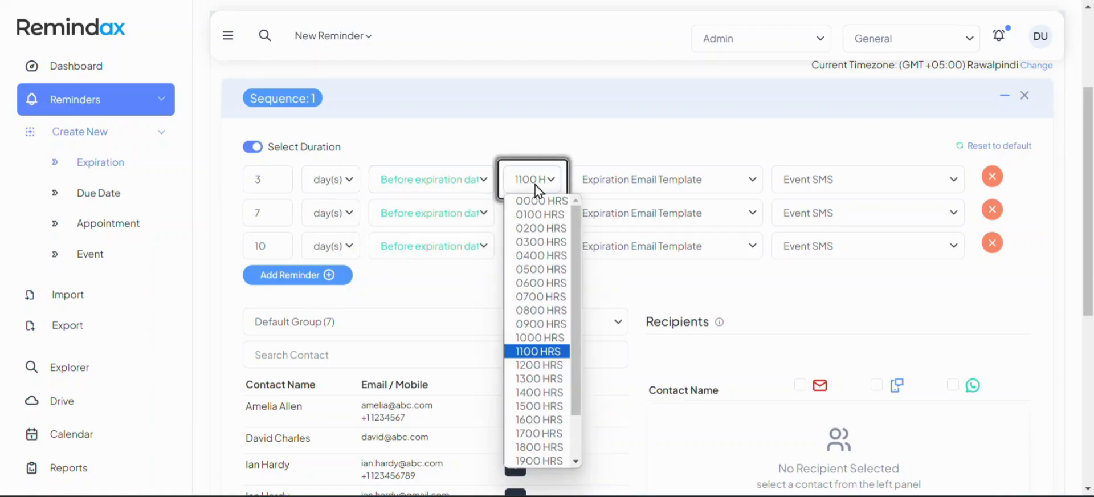
left_click(546, 351)
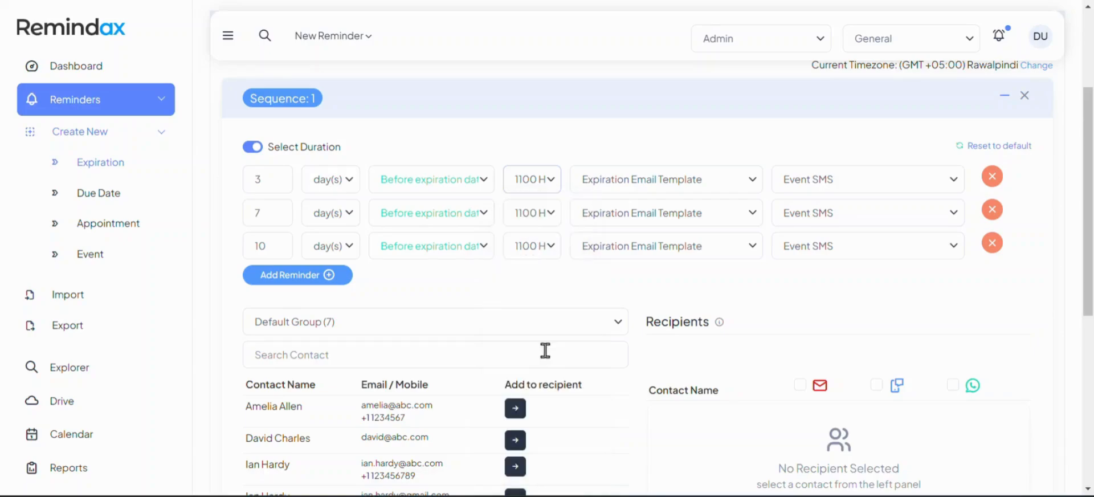
Step: Review the email and SMS template choices of Sequence 1's first reminder, keeping Expiration Email Template and Event SMS
left_click(675, 185)
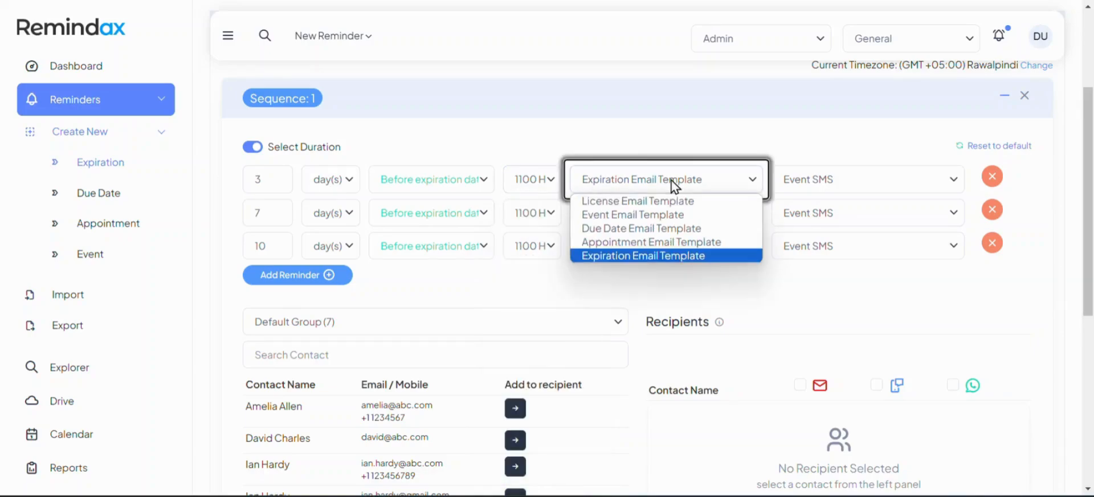
left_click(663, 257)
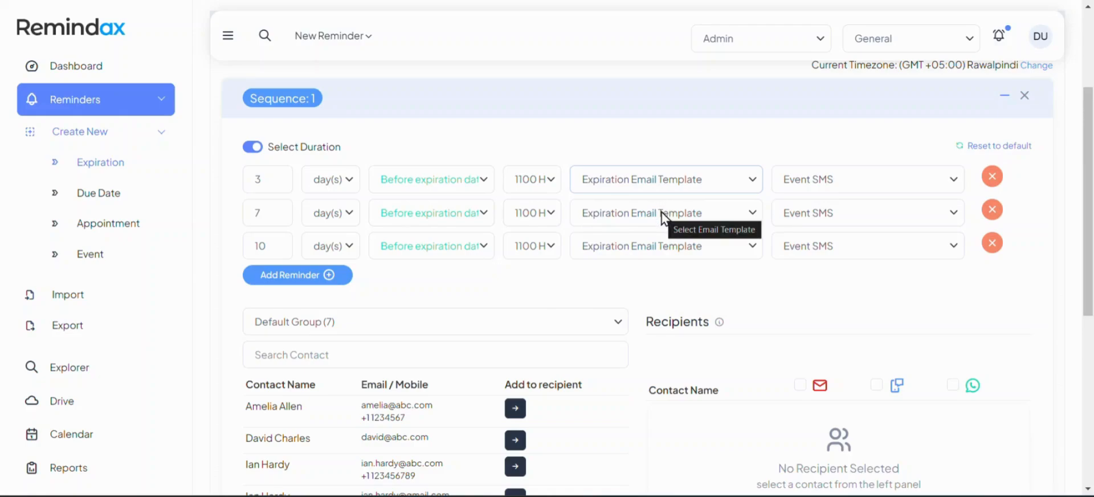
left_click(834, 186)
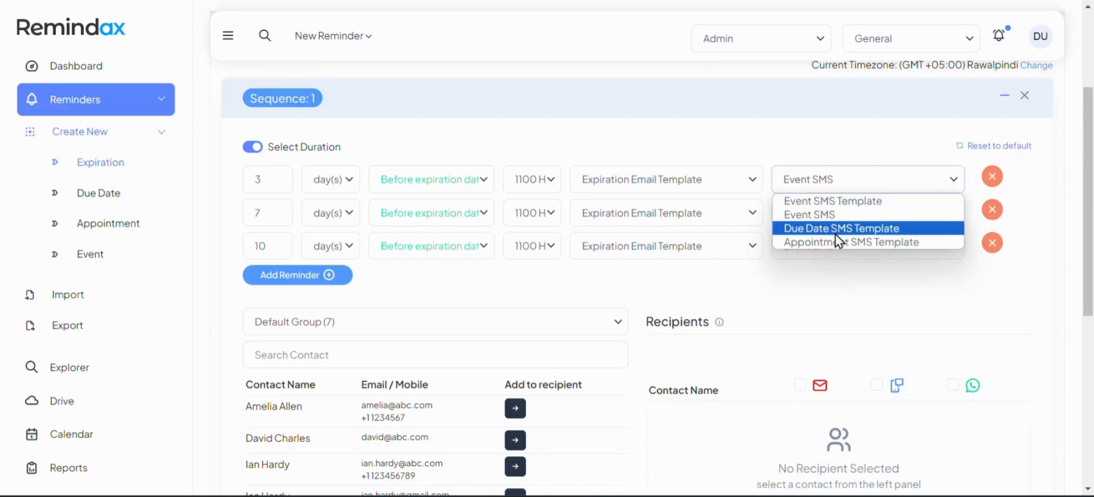
left_click(764, 279)
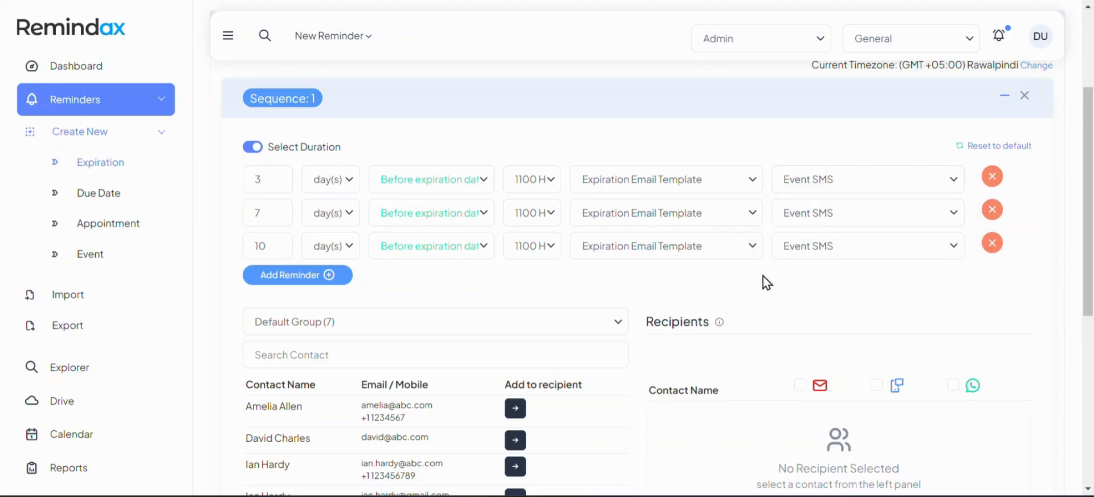
Step: Add the first listed contact and both contacts sharing the same name from the Default Group as Sequence 1 recipients
scroll(761, 279, "down", 3)
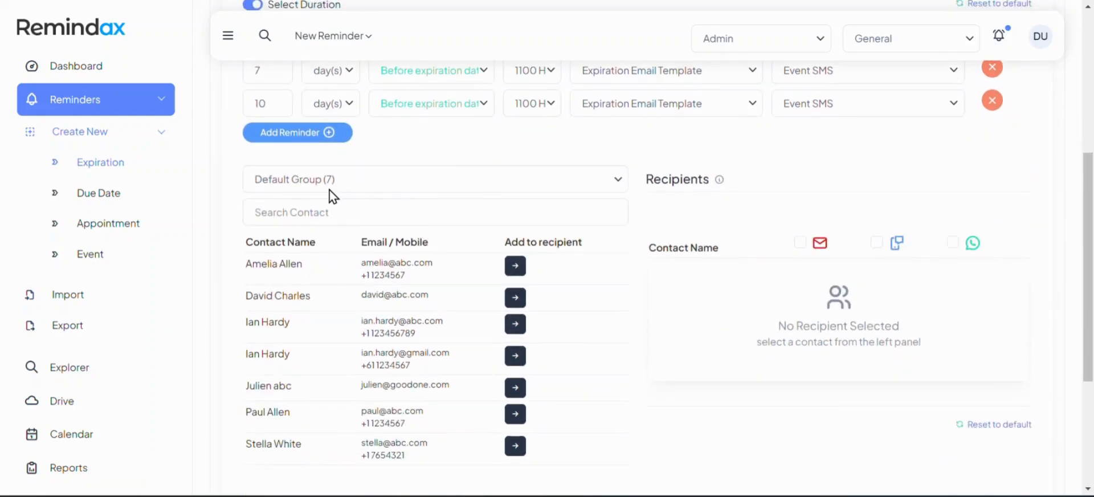
left_click(618, 190)
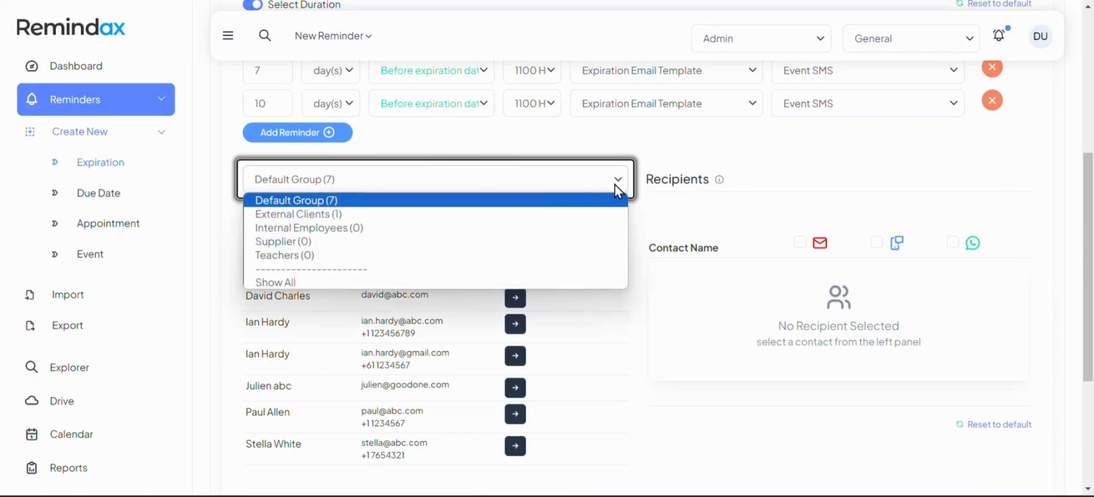
left_click(378, 203)
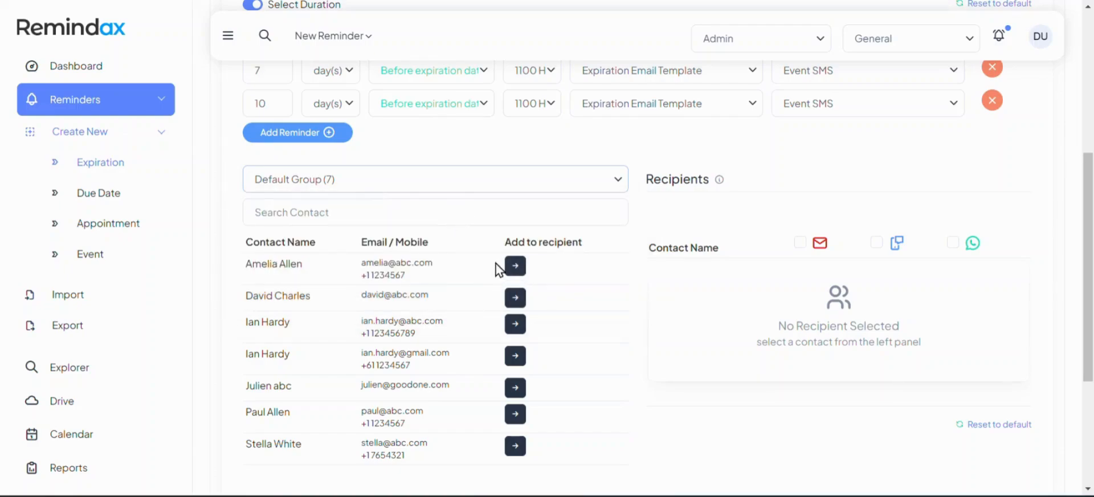
left_click(516, 266)
left_click(517, 293)
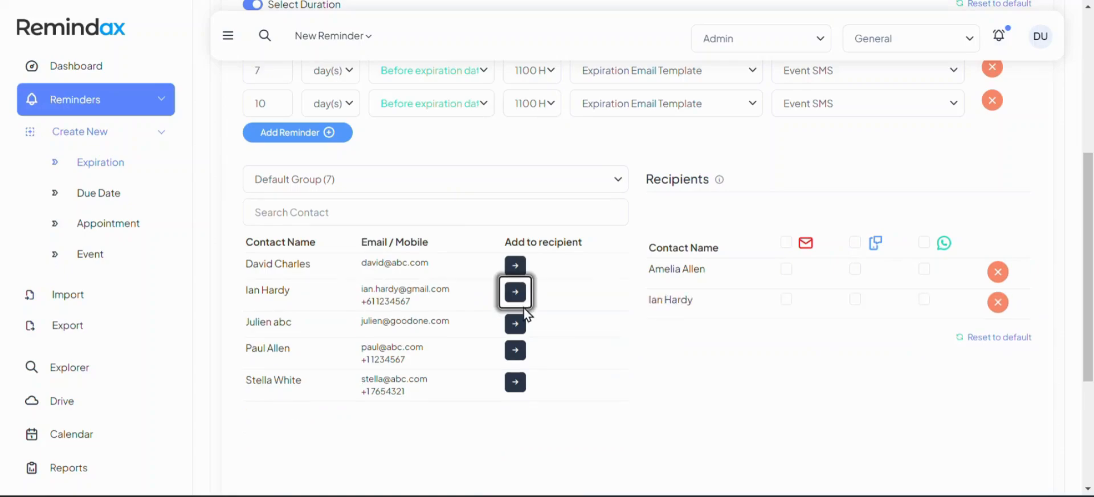
left_click(516, 291)
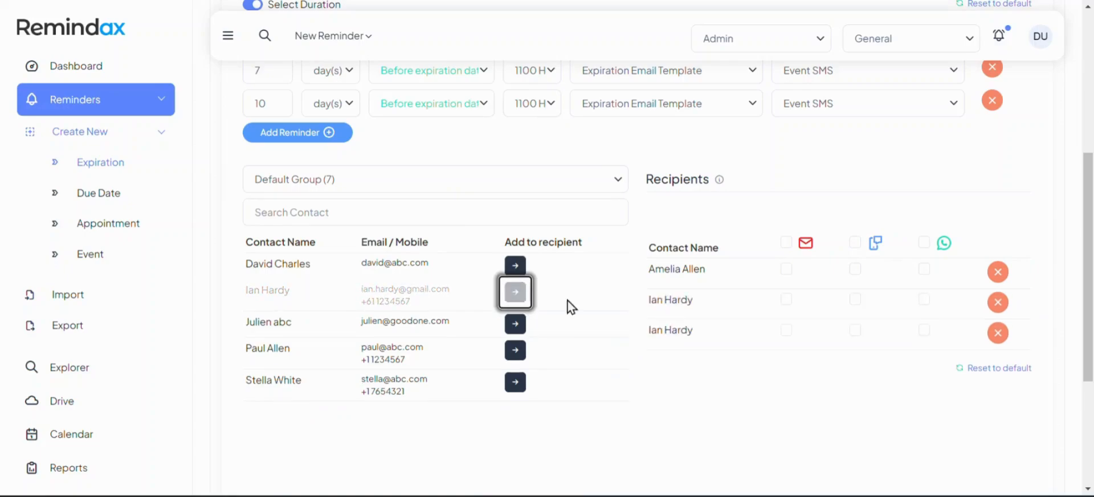
Step: Enable email, SMS and WhatsApp notifications for all Sequence 1 recipients and remove the third recipient
left_click(787, 244)
left_click(855, 242)
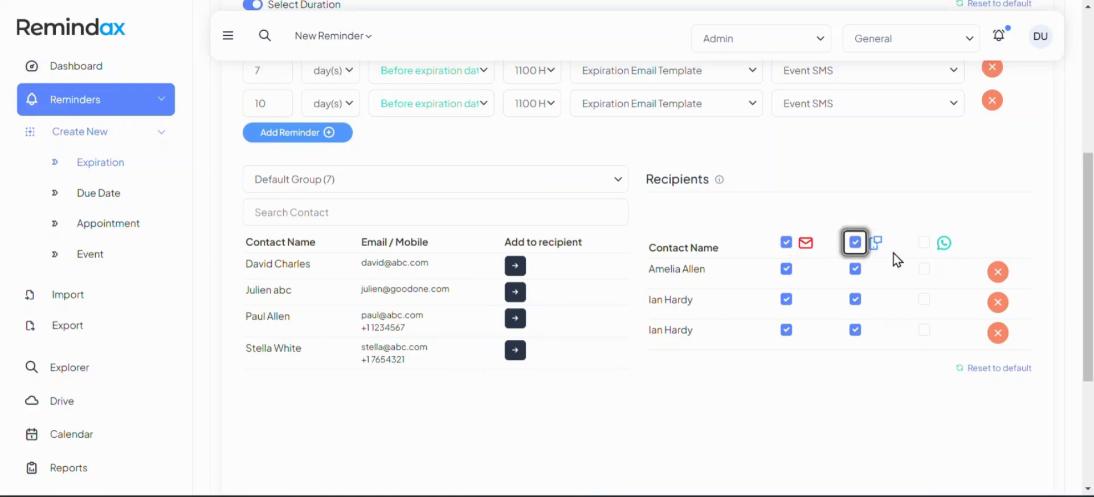
left_click(925, 243)
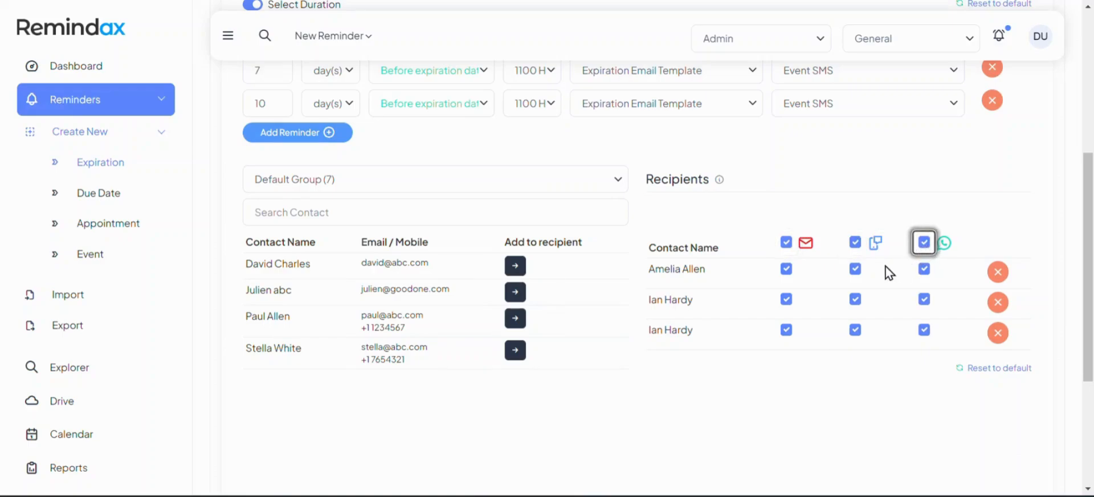
left_click(998, 333)
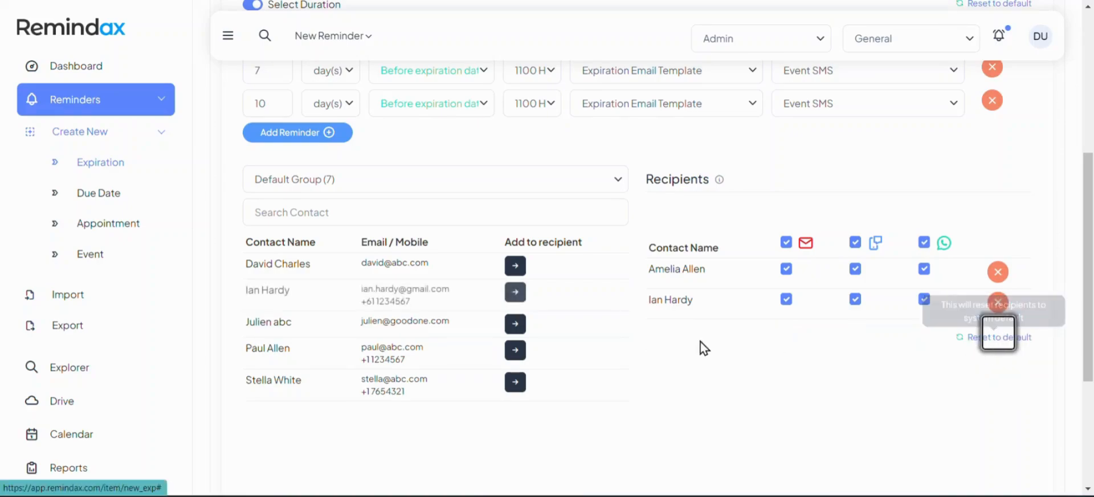
Step: Add a second reminder sequence below Sequence 1
scroll(628, 337, "down", 3)
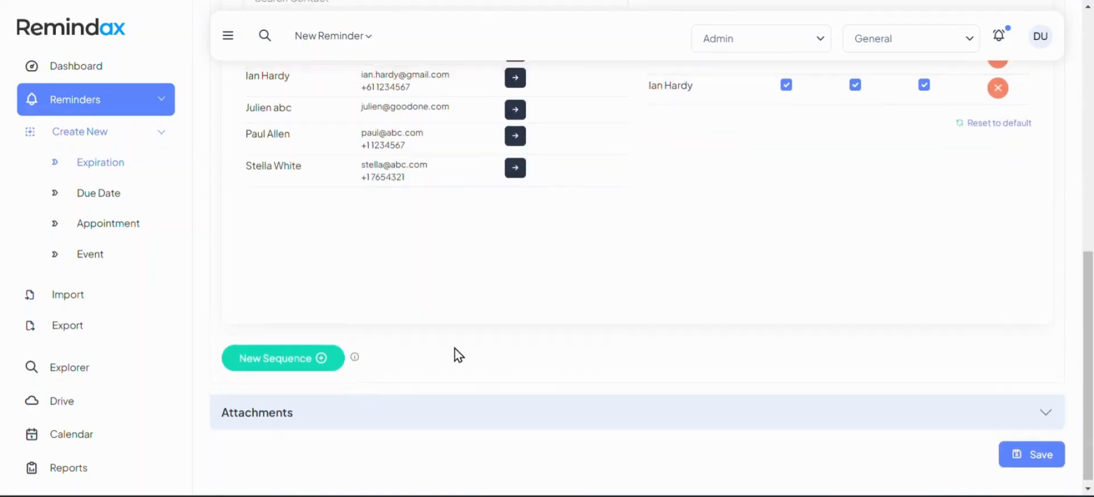
scroll(459, 354, "up", 5)
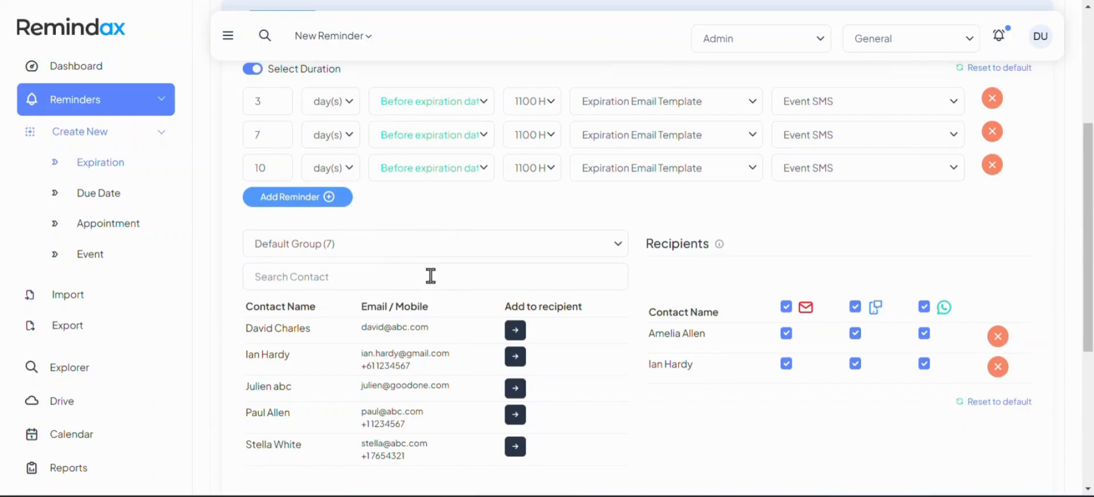
scroll(430, 273, "down", 5)
scroll(558, 276, "up", 1)
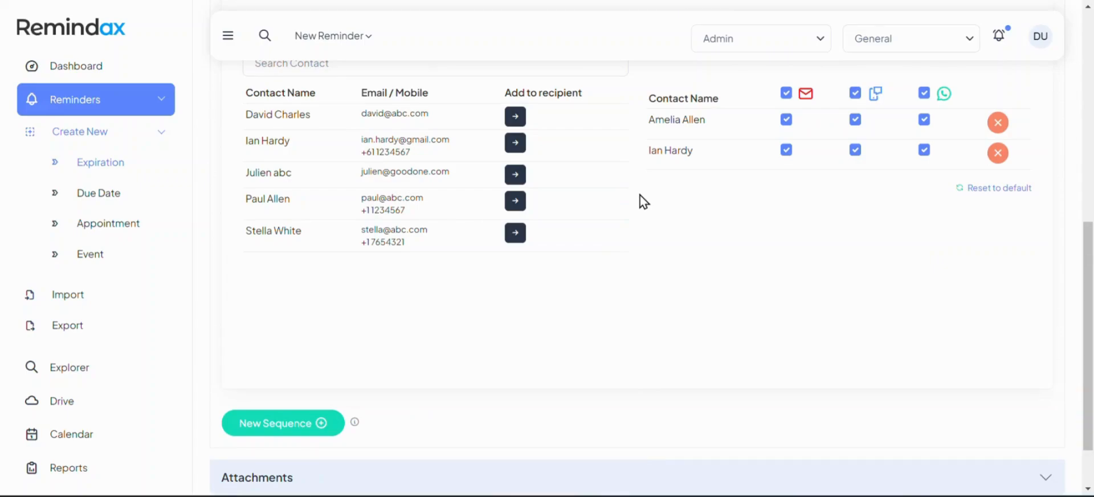
left_click(311, 422)
scroll(500, 350, "down", 5)
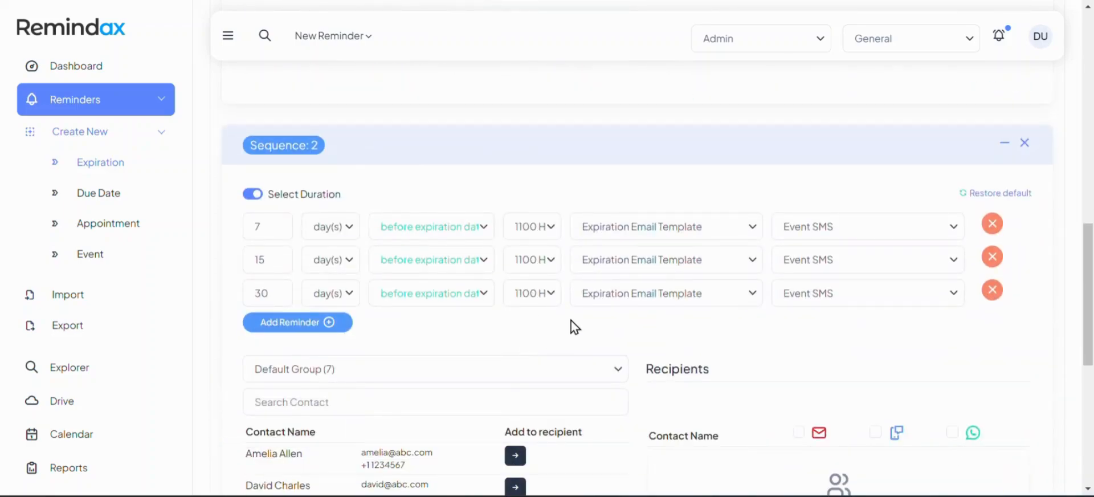
Step: Set Sequence 2's three reminder durations to 3, 2 and 1 days
scroll(454, 342, "up", 8)
scroll(320, 194, "up", 3)
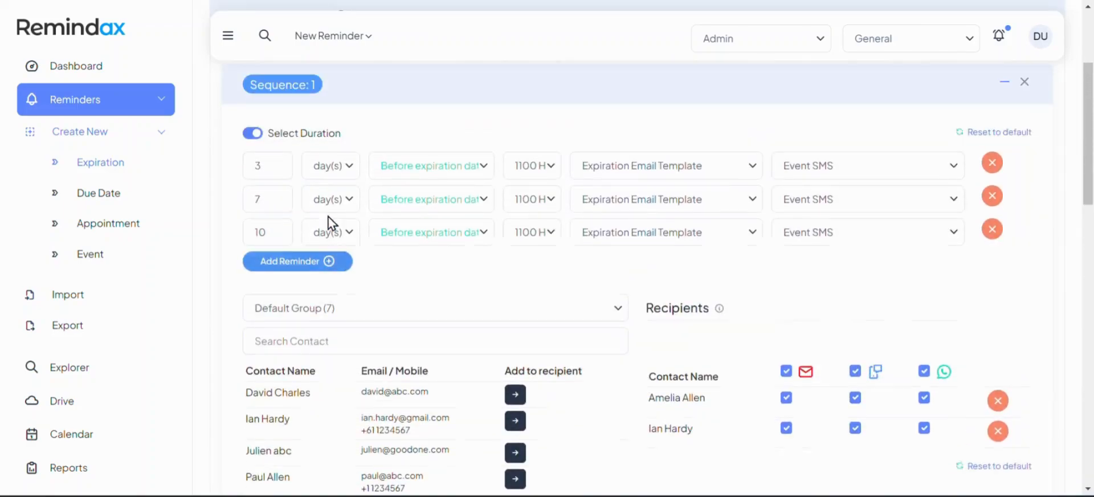
scroll(297, 273, "down", 10)
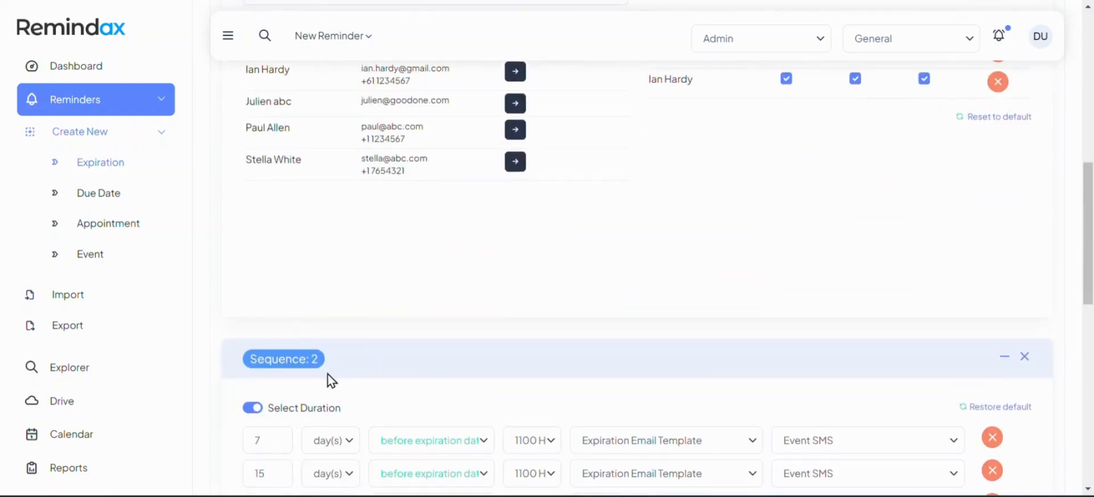
left_click_drag(268, 225, 181, 214)
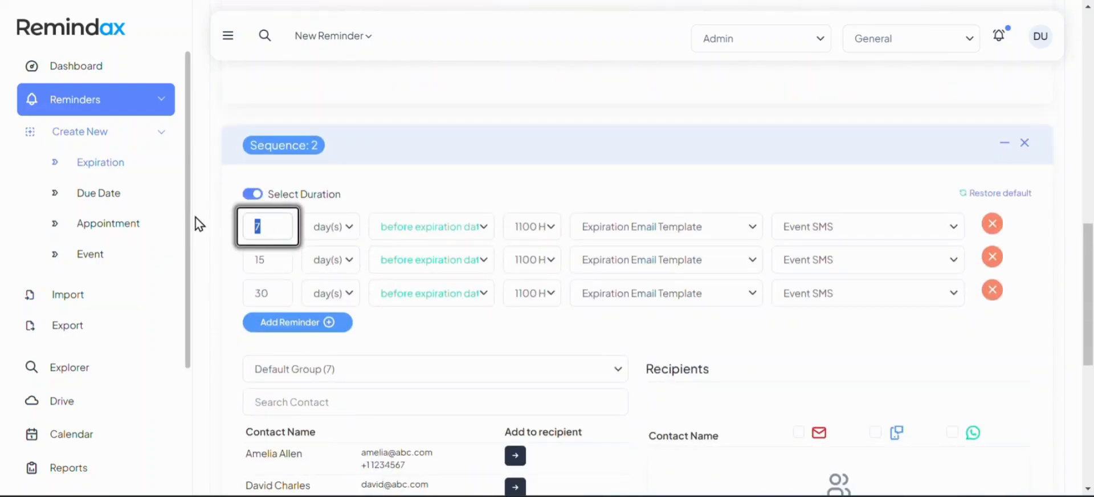
type("3")
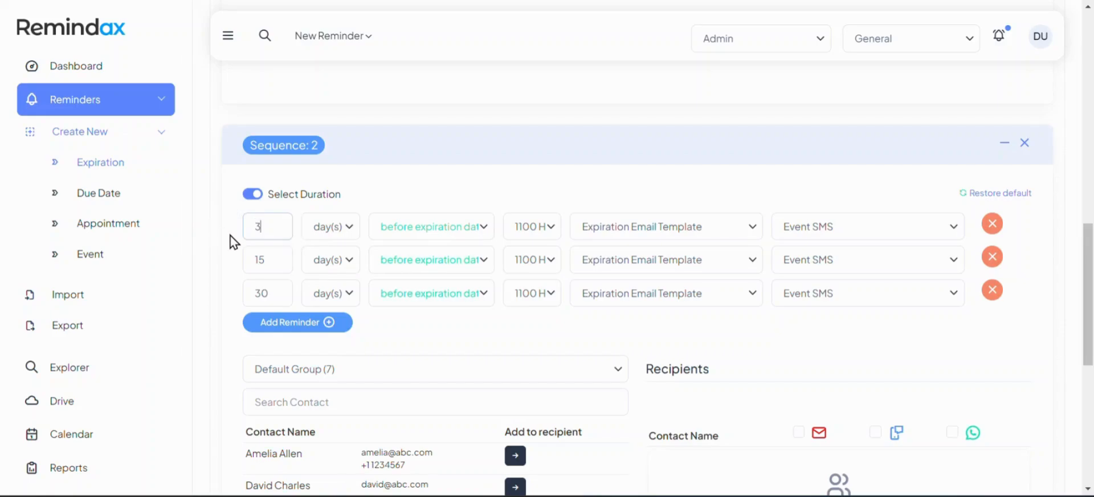
double_click(279, 258)
type("2")
double_click(269, 288)
type("1")
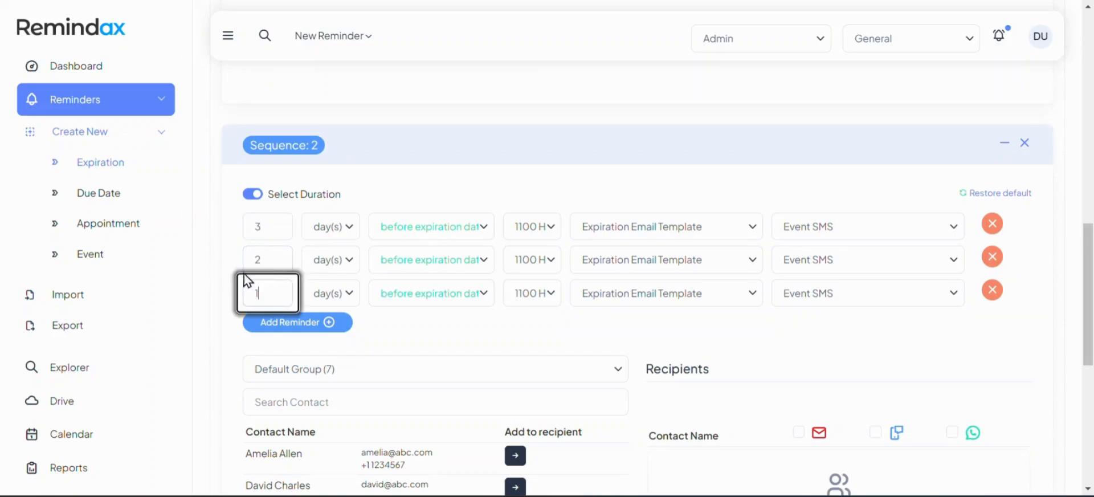
Step: Add the last three listed contacts from the Default Group as Sequence 2 recipients
scroll(578, 351, "down", 4)
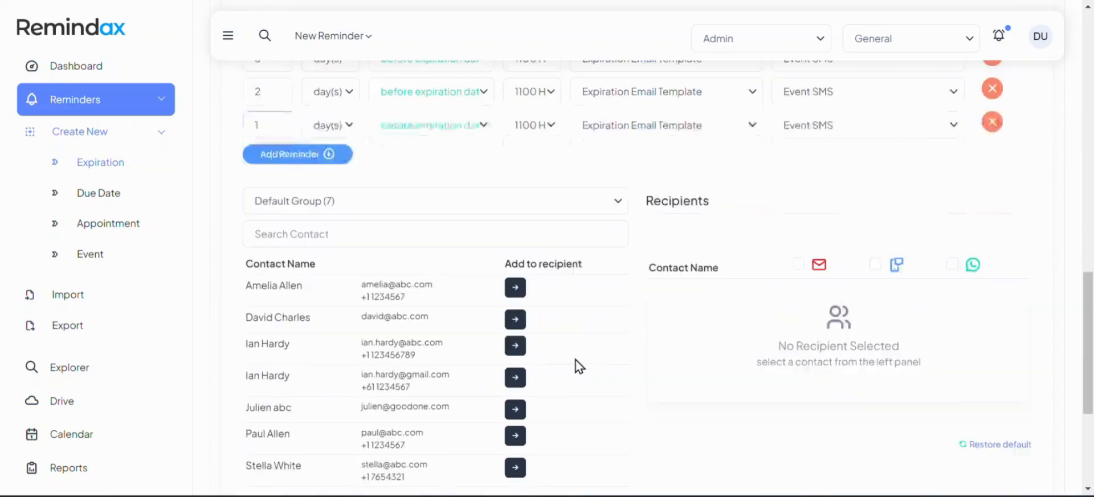
left_click(515, 365)
left_click(515, 365)
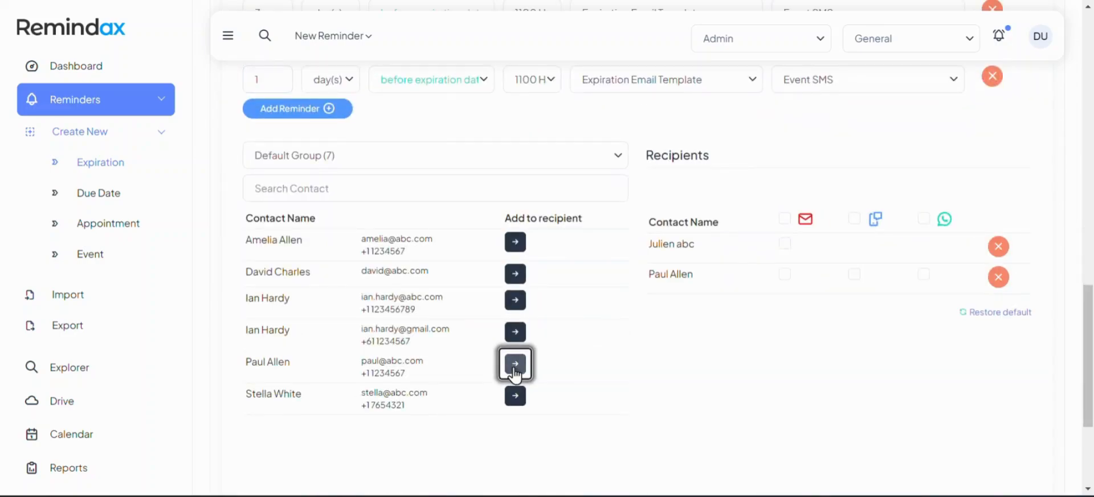
left_click(515, 364)
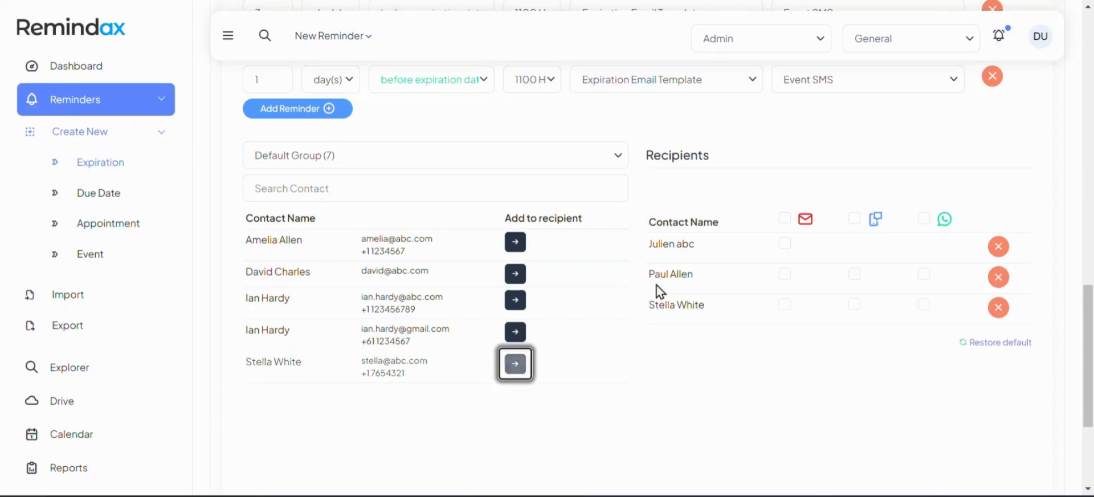
Step: Enable email, SMS and WhatsApp notifications for all Sequence 2 recipients
left_click(785, 218)
left_click(854, 218)
left_click(924, 218)
scroll(654, 268, "up", 2)
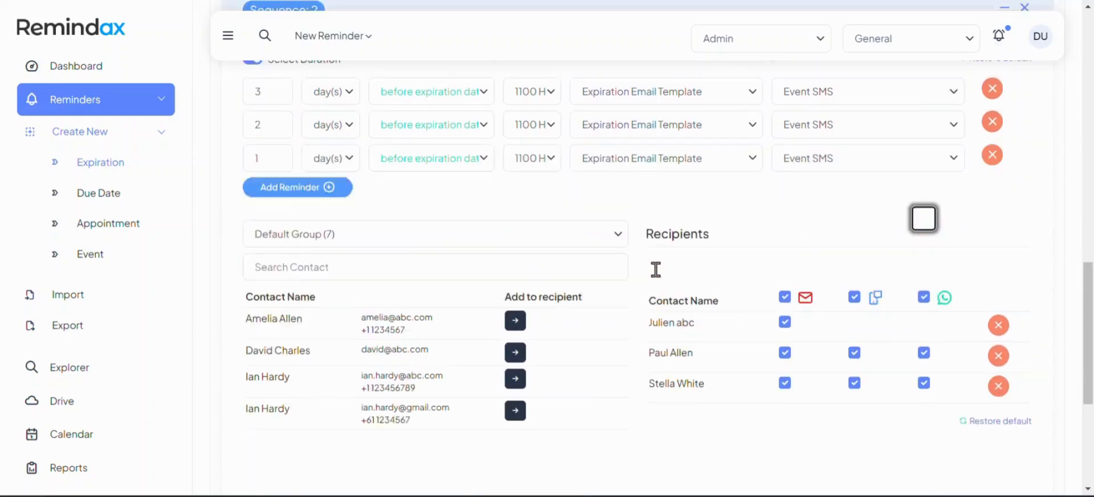
scroll(652, 279, "down", 1)
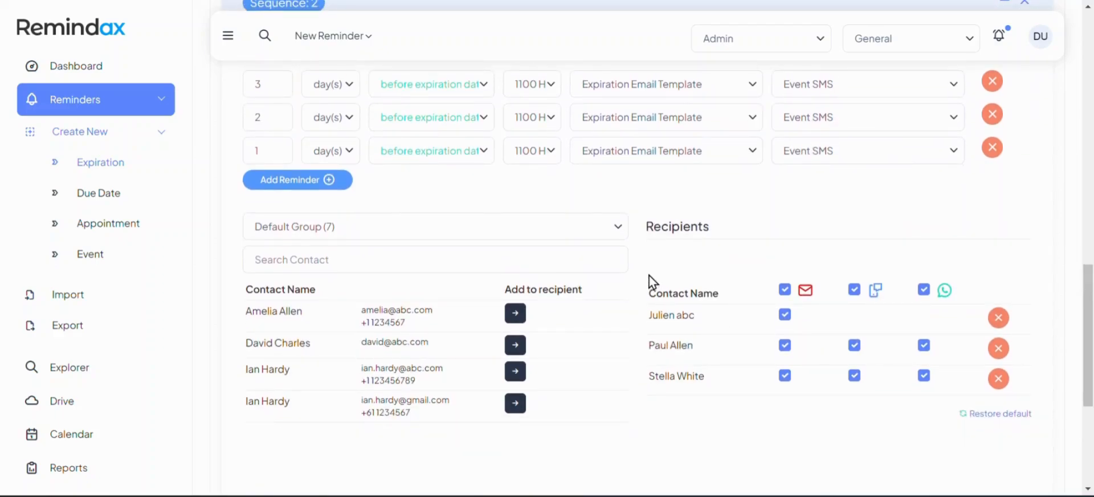
scroll(653, 283, "up", 2)
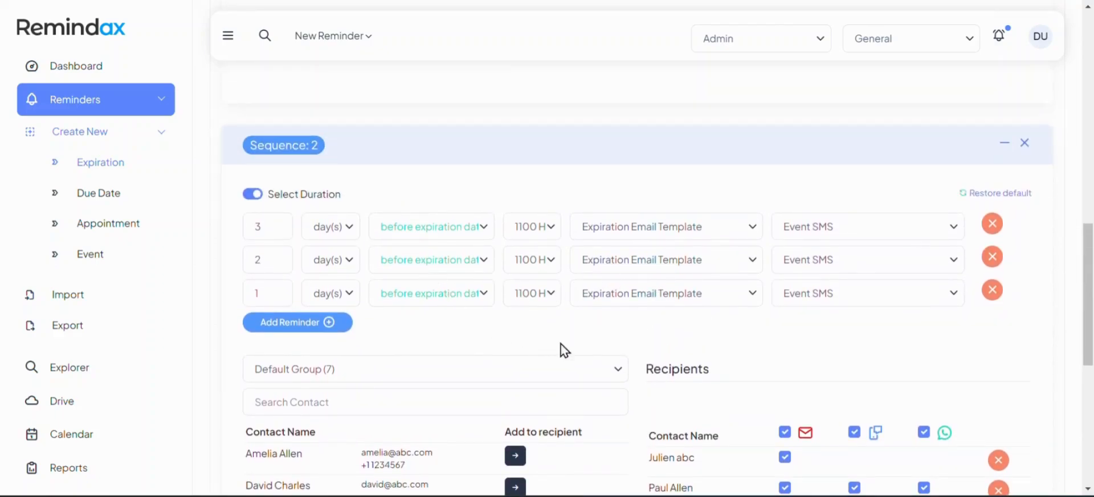
Step: Remove all three recipients from Sequence 2
scroll(921, 433, "down", 2)
left_click(1000, 318)
left_click(1001, 318)
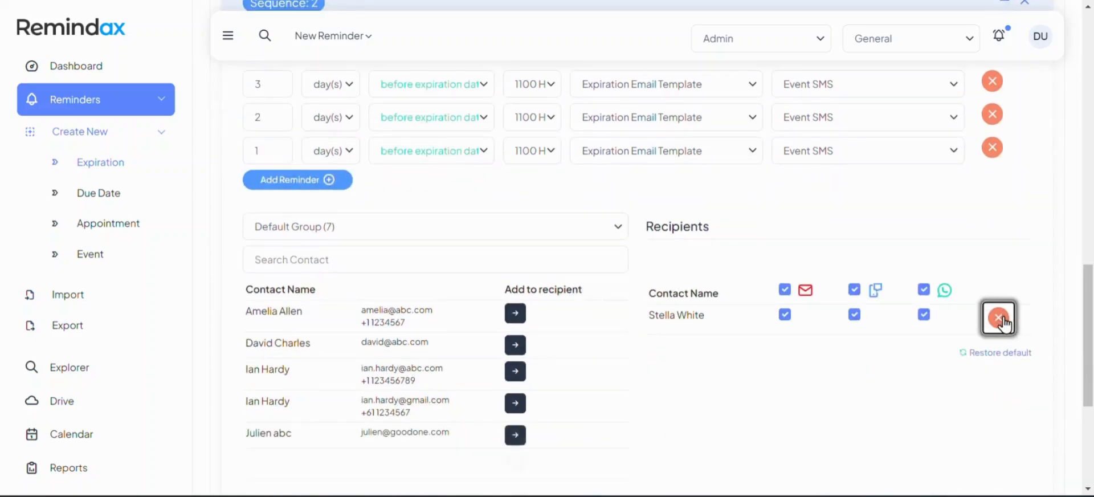
left_click(1000, 318)
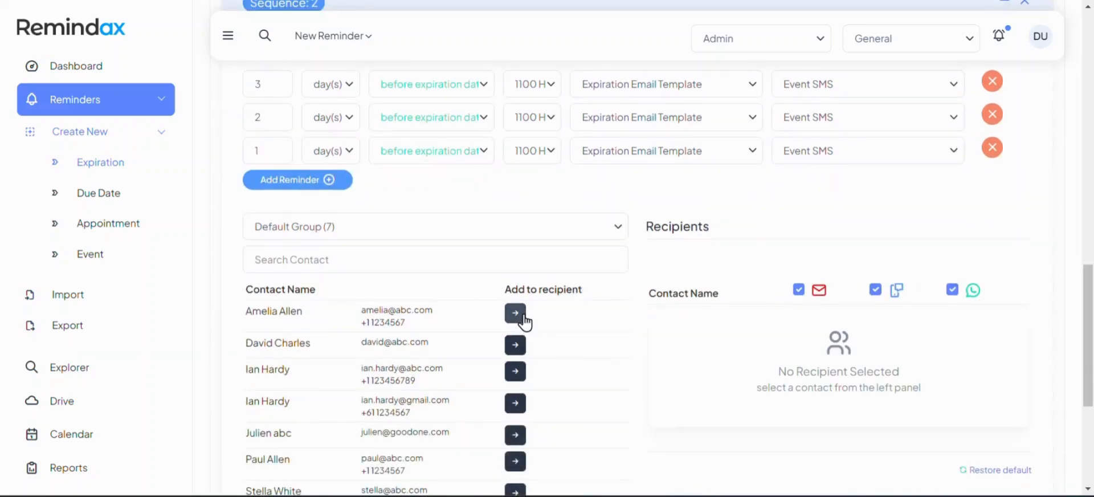
Step: Add the second listed contact and both contacts sharing the same name from the Default Group to Sequence 2's recipients
left_click(516, 345)
left_click(515, 346)
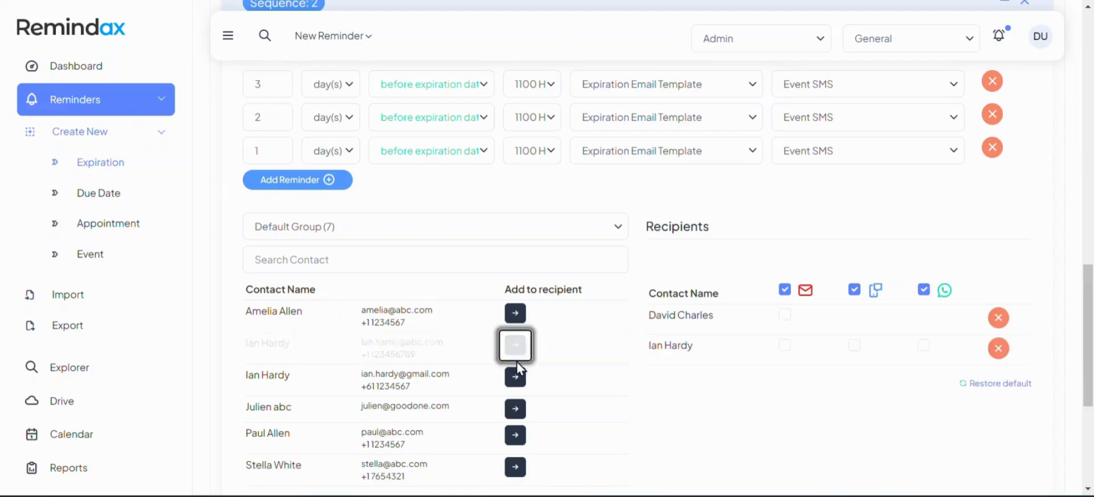
left_click(515, 345)
Step: Switch the timing of all three Sequence 2 reminders to after expiration date
left_click(447, 91)
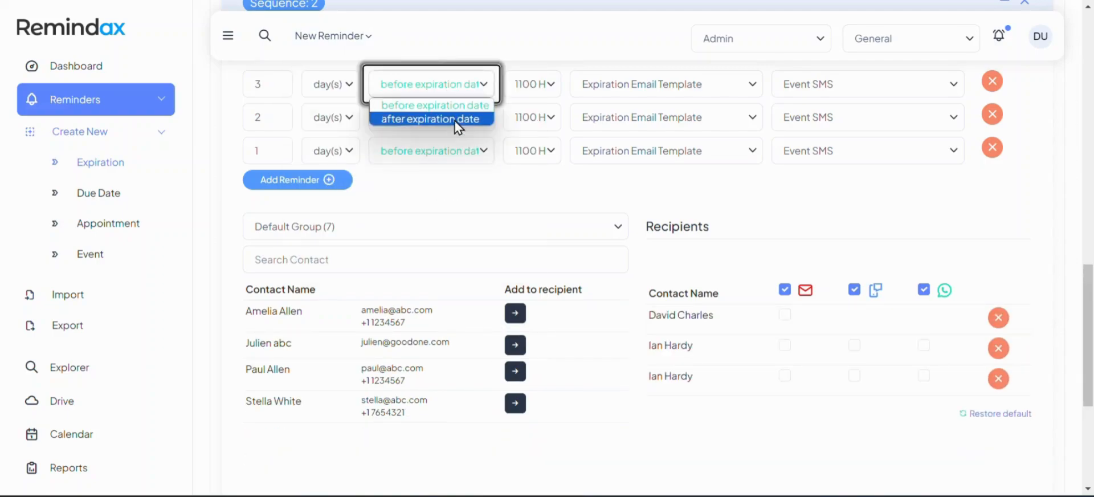
left_click(456, 117)
left_click(457, 120)
left_click(464, 151)
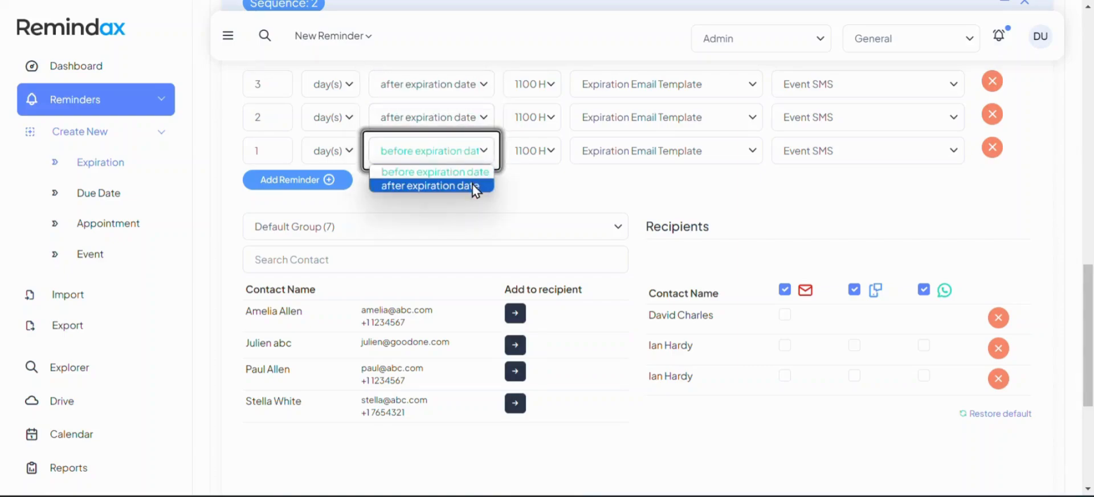
left_click(472, 188)
Step: Enable email for Sequence 2's first recipient, and email, SMS and WhatsApp for each of the other two recipients
scroll(479, 227, "up", 2)
scroll(737, 298, "down", 3)
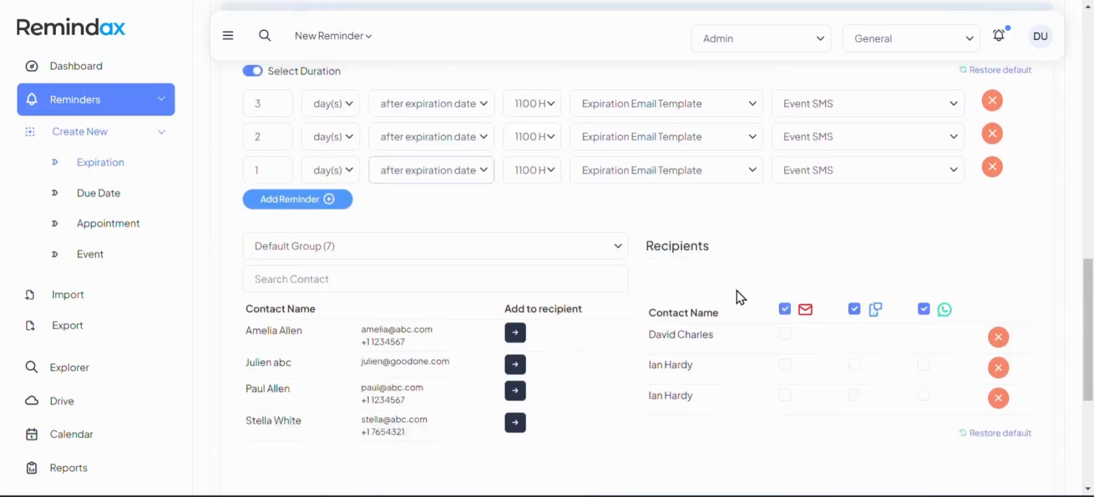
left_click(786, 243)
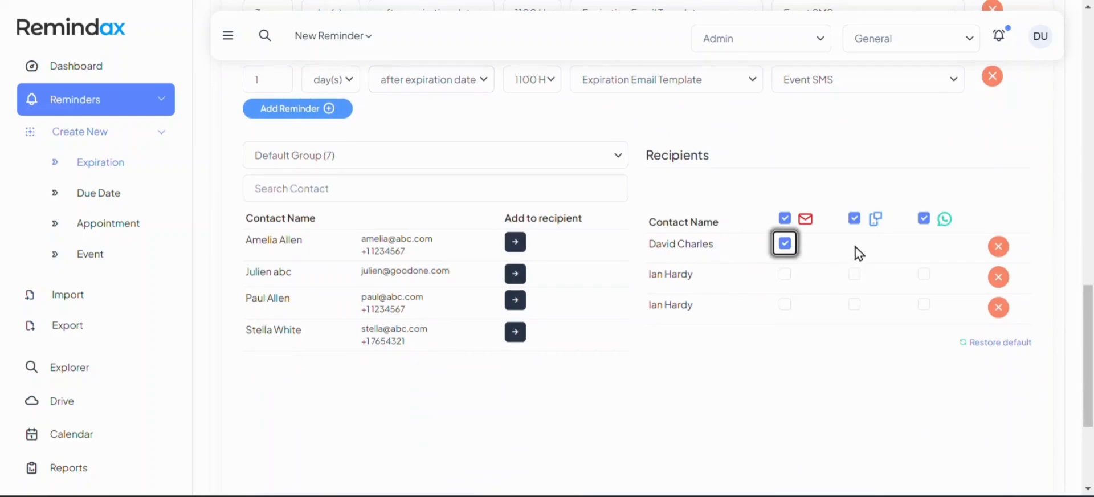
left_click(855, 274)
left_click(785, 274)
left_click(786, 305)
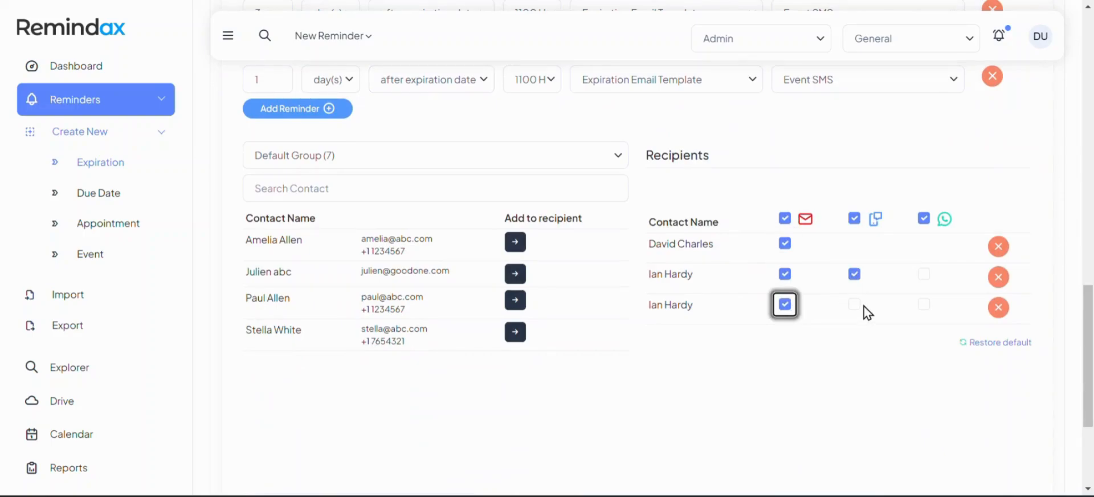
left_click(855, 305)
left_click(925, 275)
left_click(924, 305)
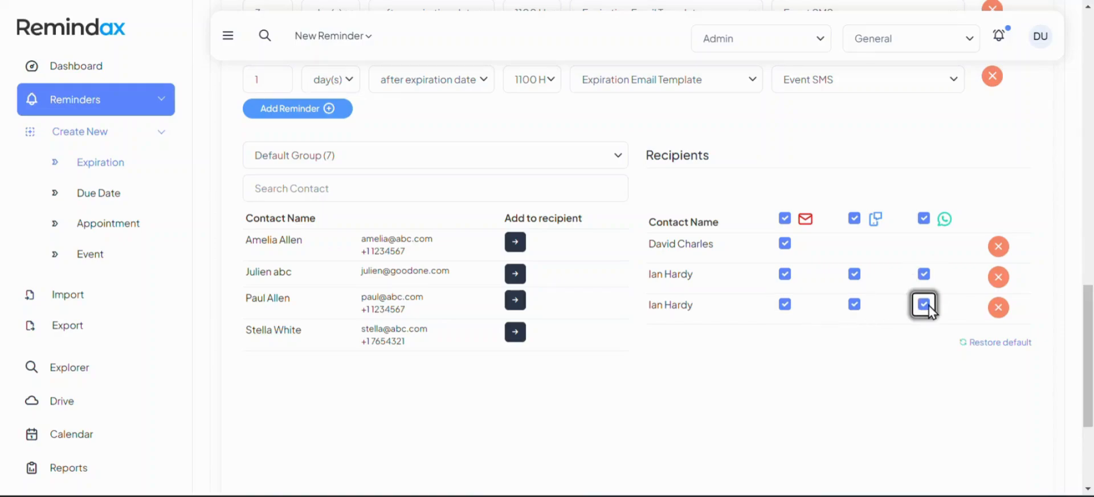
Step: Attach Capterra - Best Value 2022.png from the Certifications drive folder to the reminder and save the reminder
scroll(652, 319, "down", 3)
left_click(433, 407)
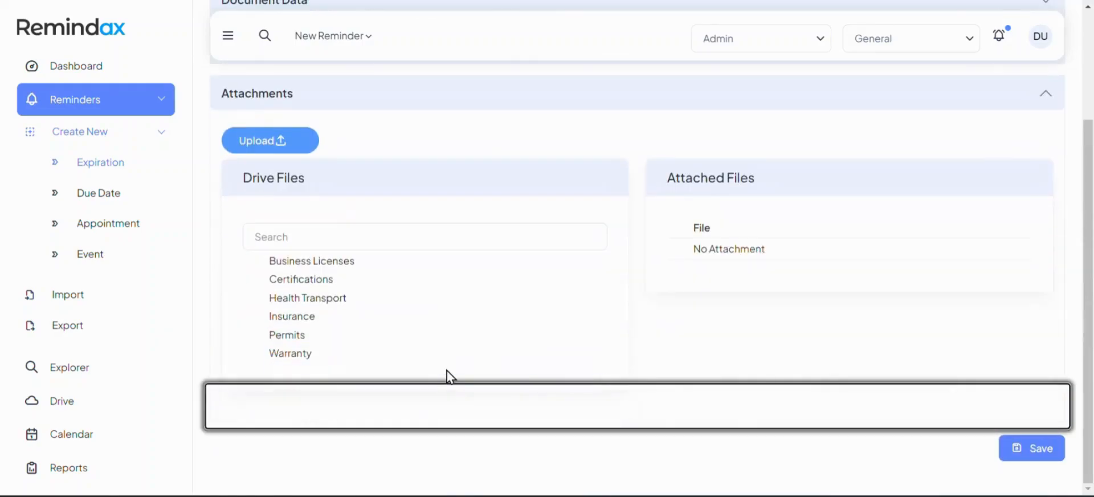
left_click(342, 280)
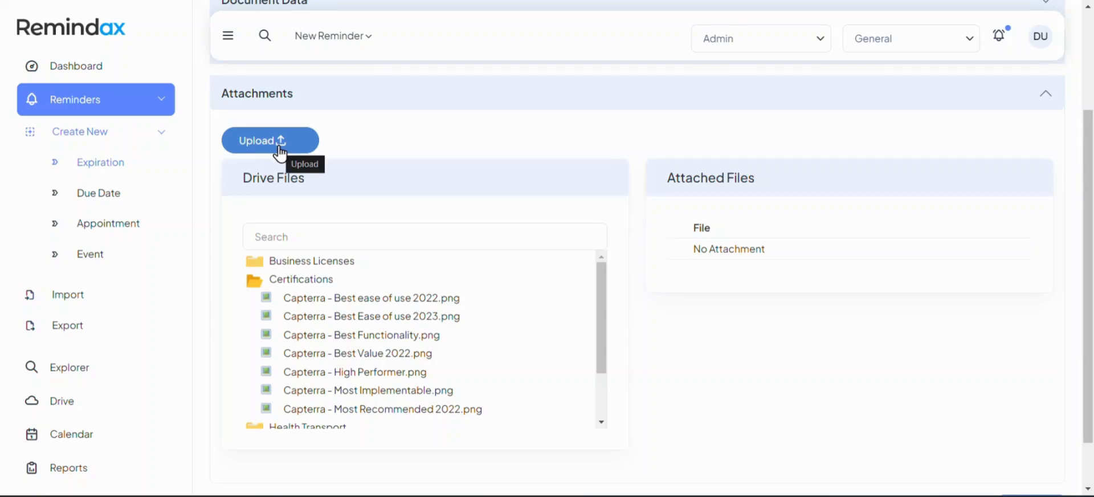
scroll(280, 153, "down", 1)
double_click(352, 296)
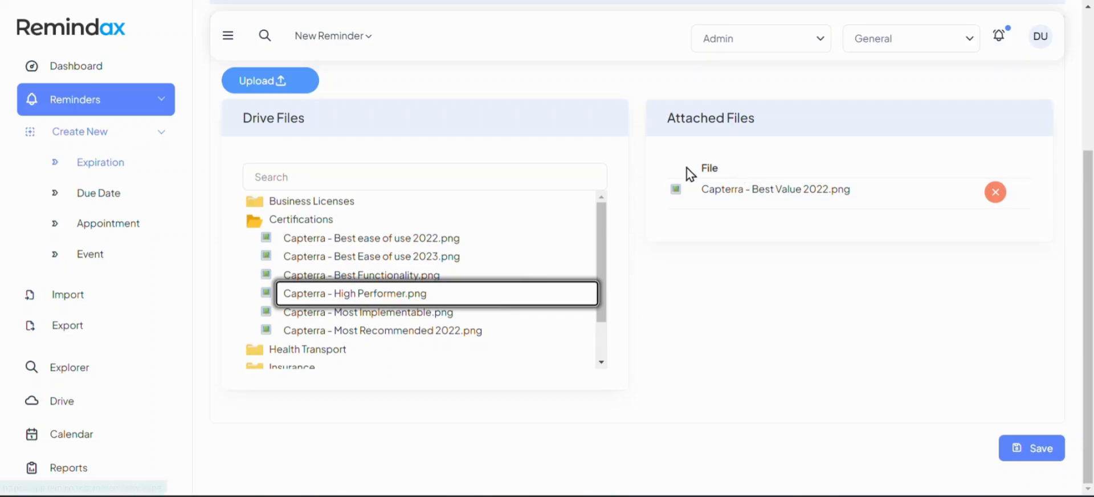
left_click(1049, 453)
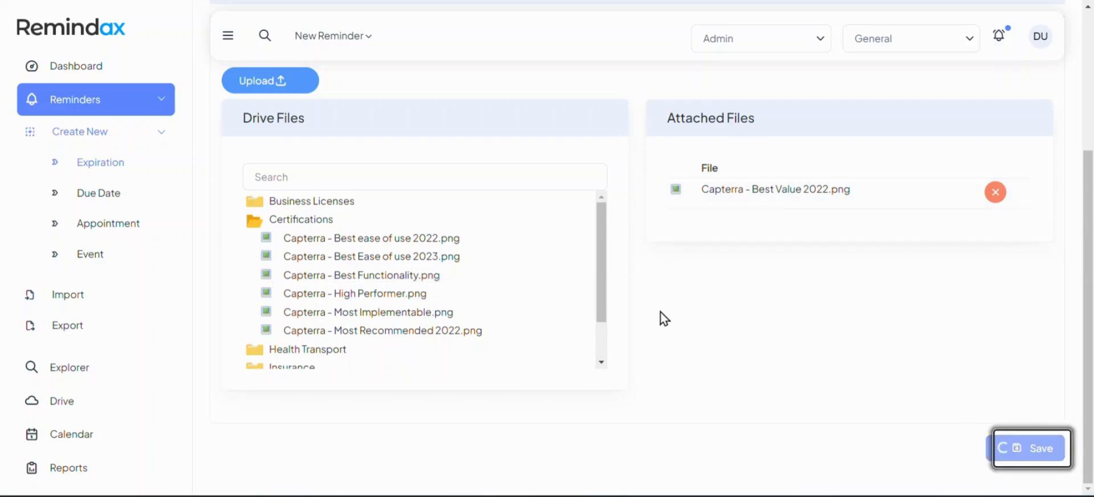